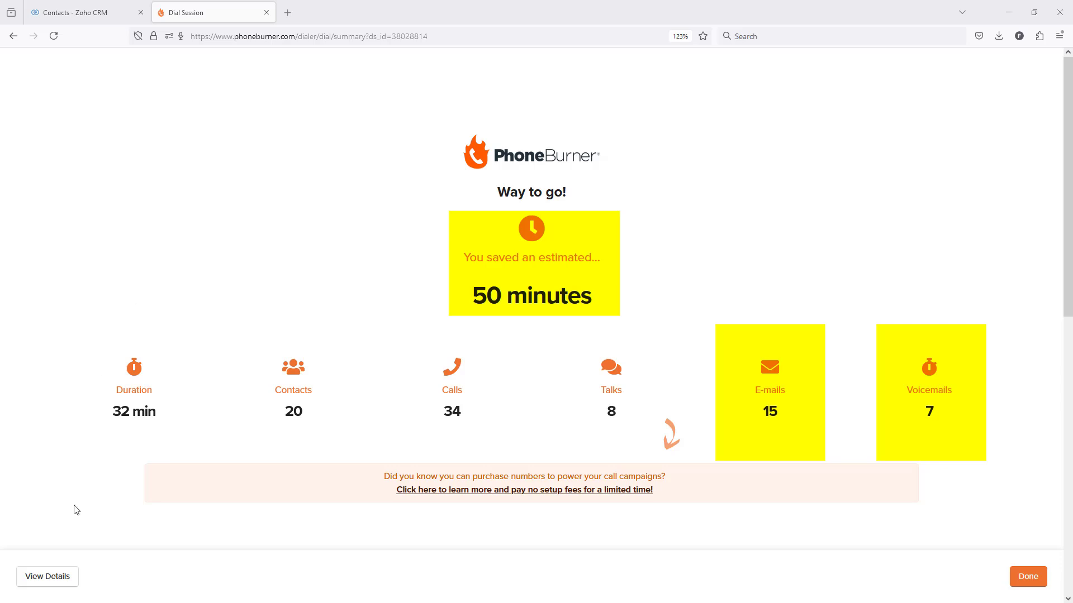
# Open the details of the finished dial session and review the result and notes of each call.
pyautogui.click(61, 580)
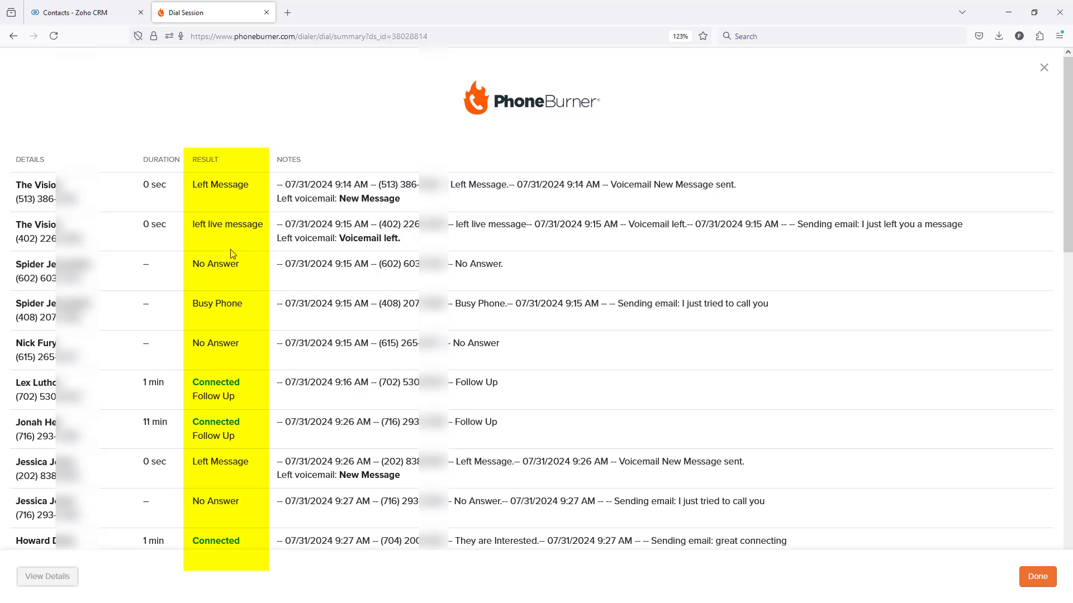
pyautogui.scroll(-2, 231, 270)
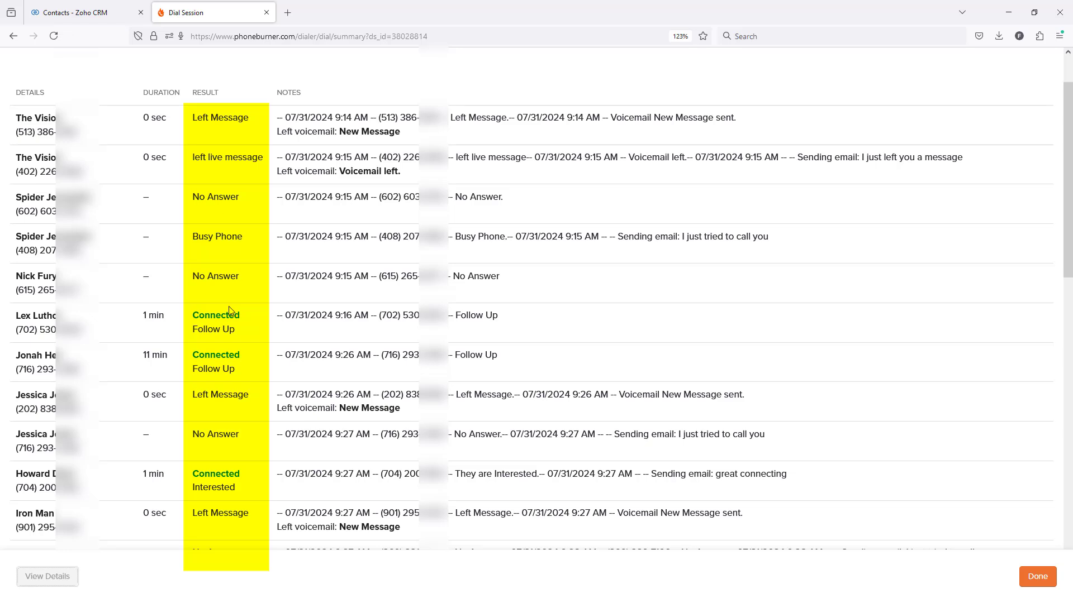
pyautogui.scroll(-2, 250, 324)
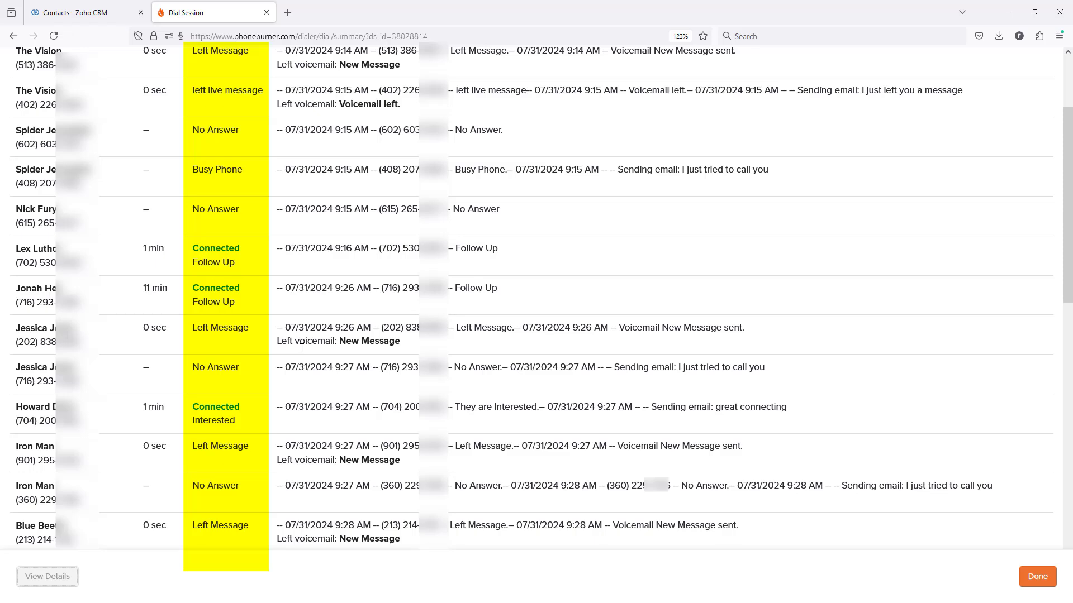
# In Zoho CRM, send all 20 contacts on the first page of the Prospecting List to a PhoneBurner dial session.
pyautogui.click(72, 12)
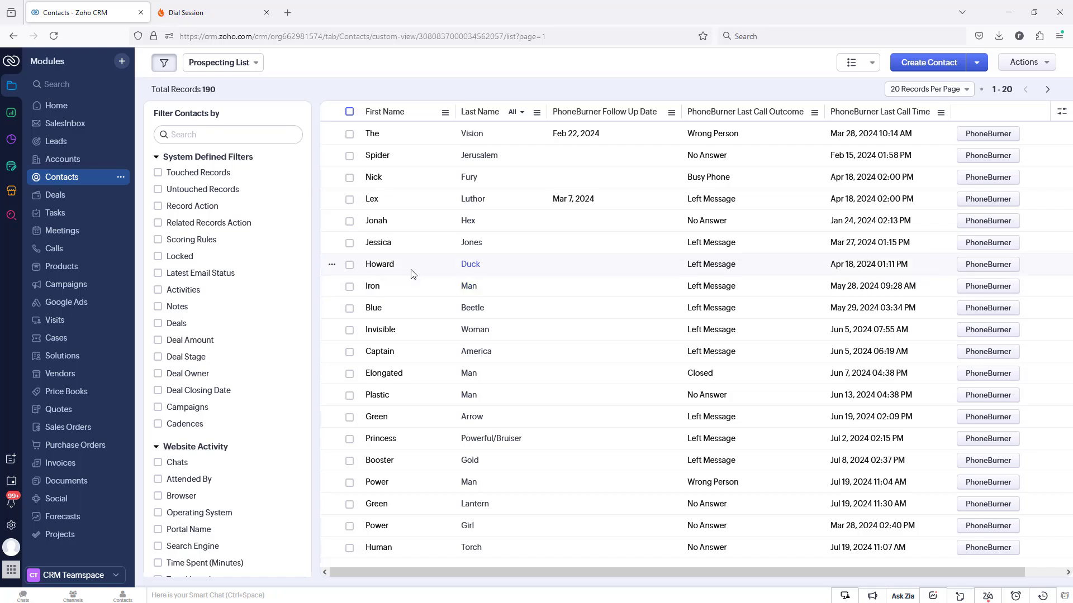
pyautogui.click(253, 63)
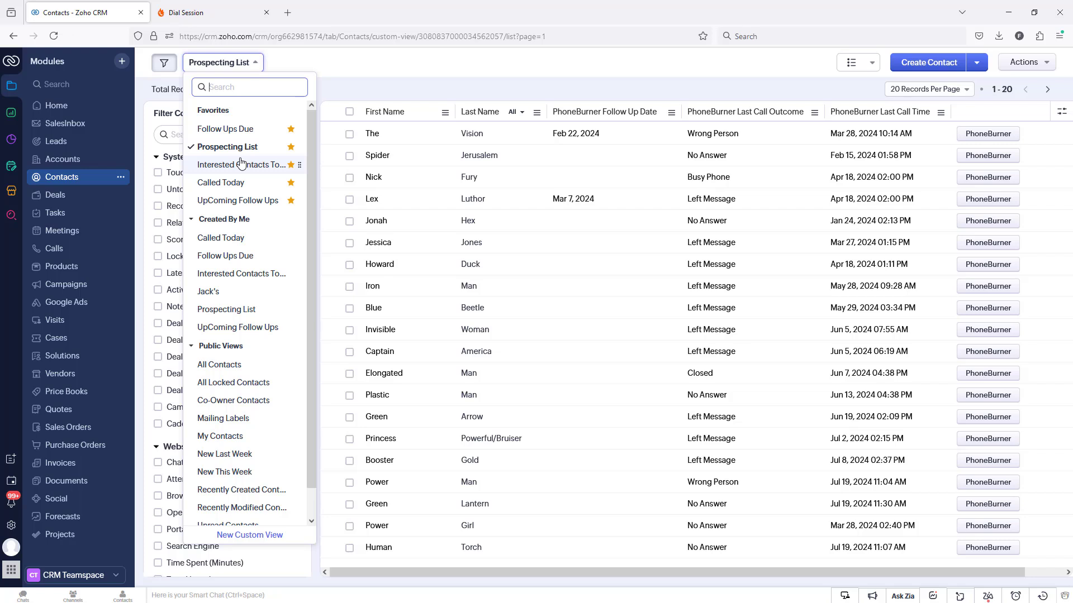
pyautogui.click(242, 150)
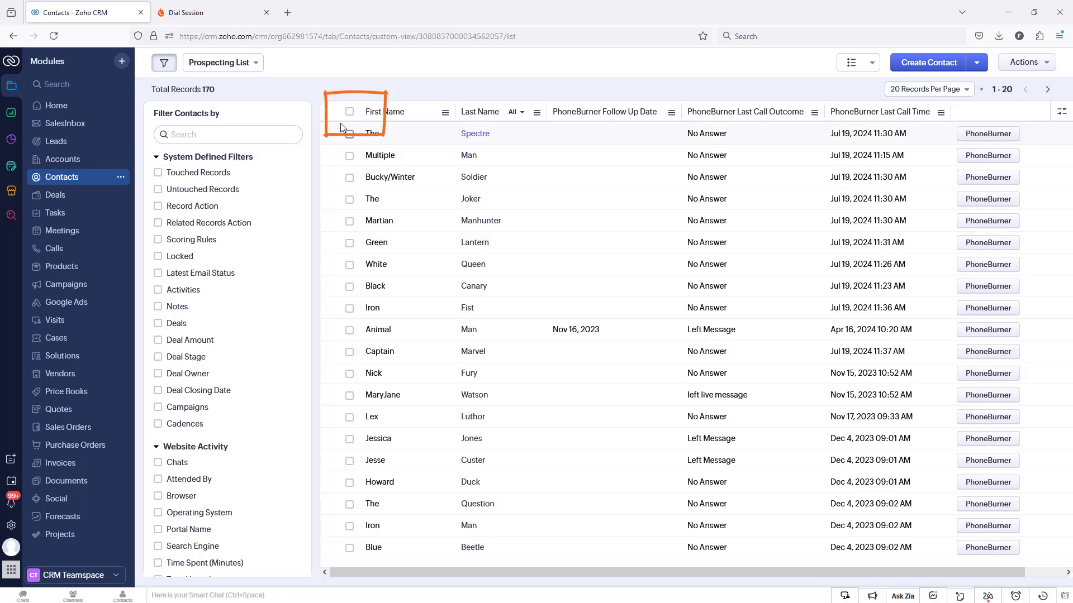
pyautogui.click(350, 113)
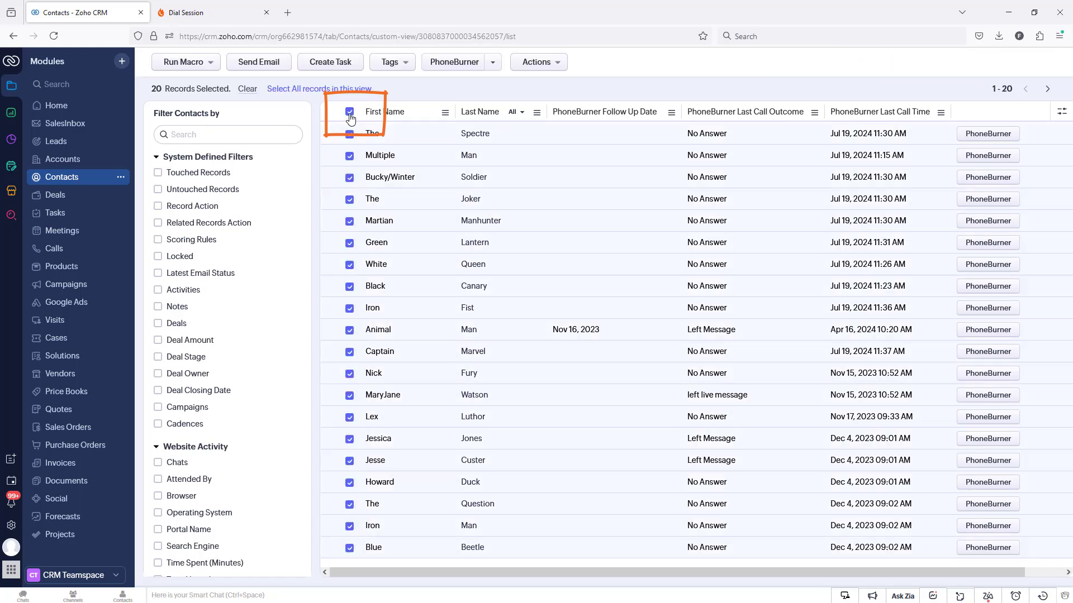
pyautogui.click(451, 68)
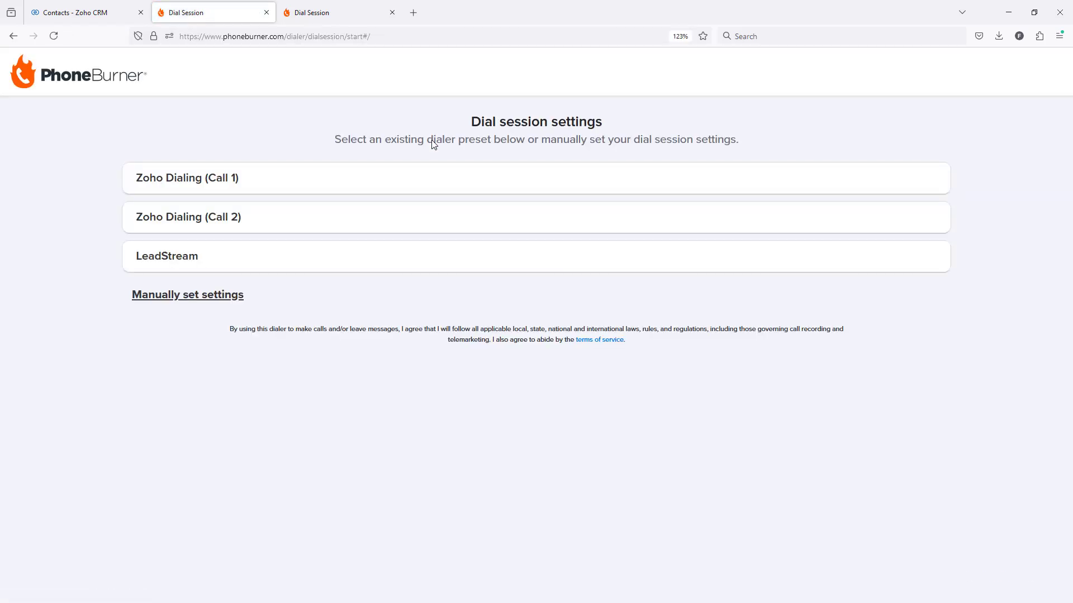
# Manually configure the dial session with phone script Zoho Test Script and voicemail recording Outgoing VM 1, keep the PhoneBurner caller ID, and continue.
pyautogui.click(186, 298)
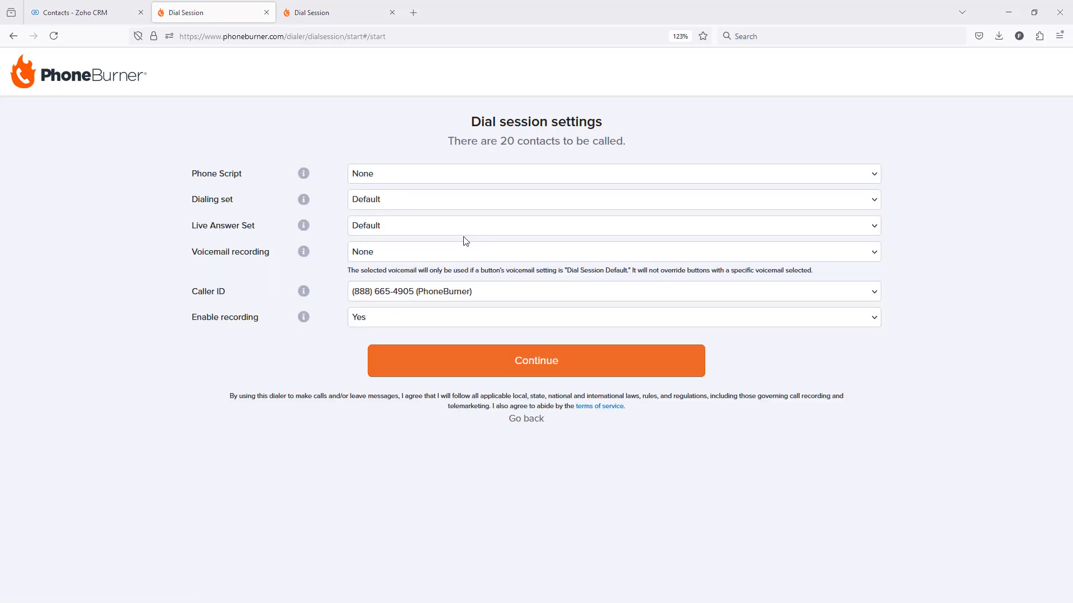
pyautogui.click(427, 174)
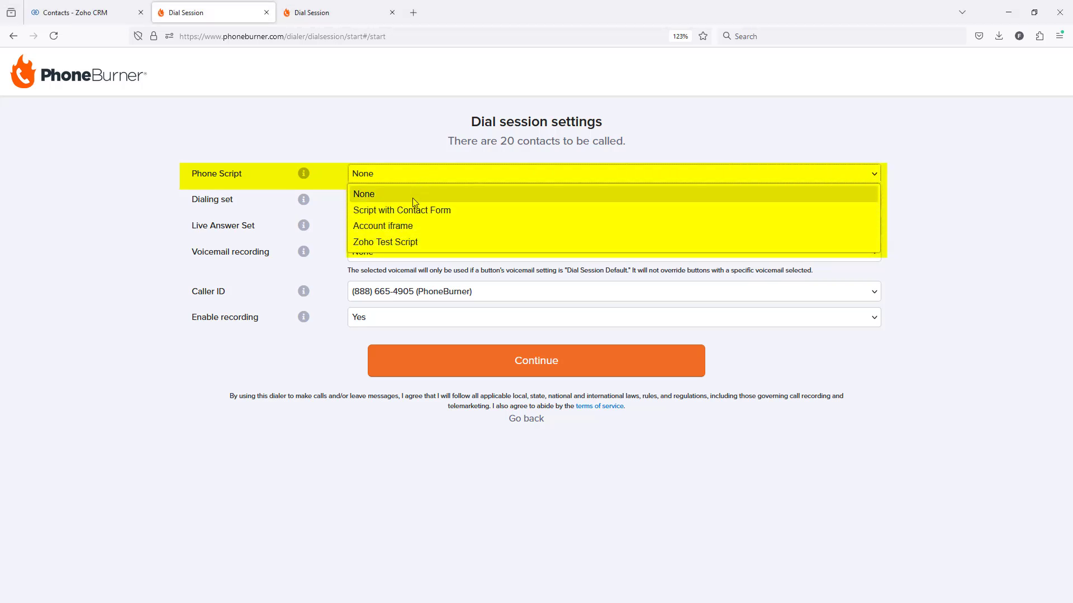
pyautogui.click(404, 242)
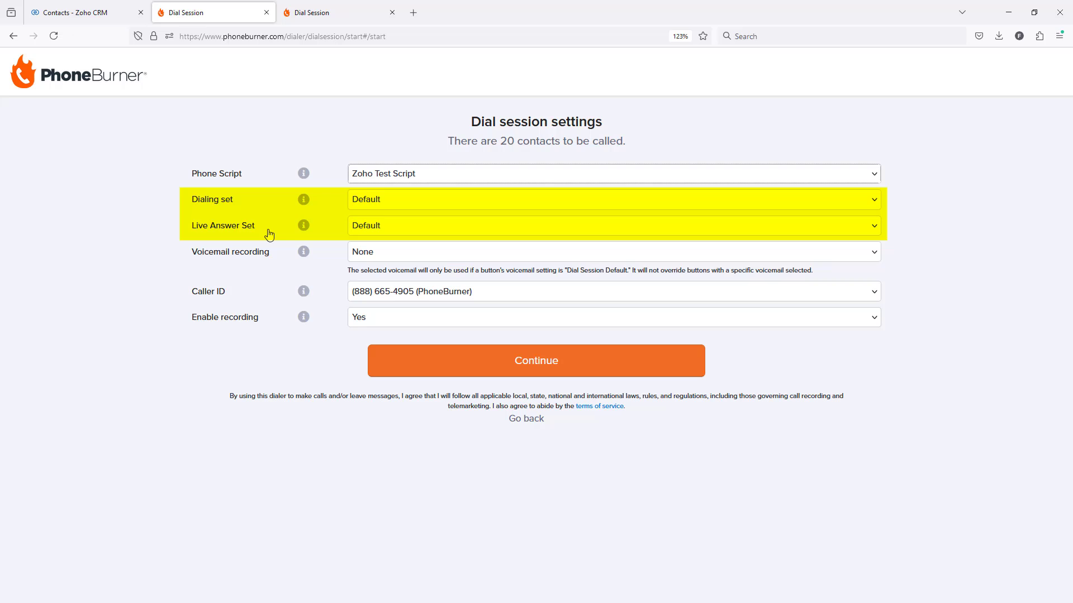
pyautogui.click(403, 260)
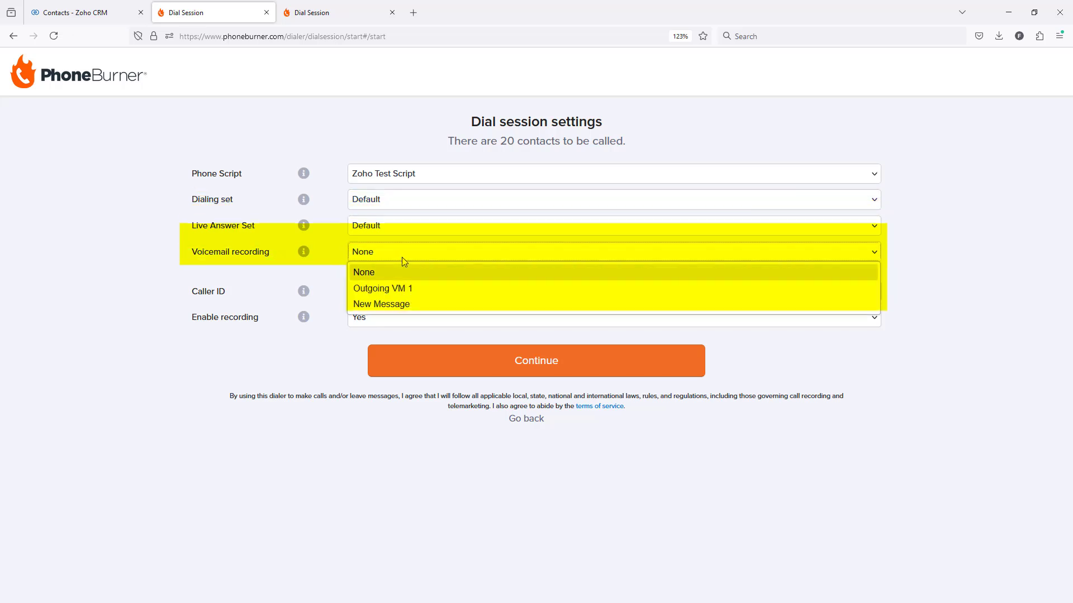
pyautogui.click(410, 290)
pyautogui.click(411, 292)
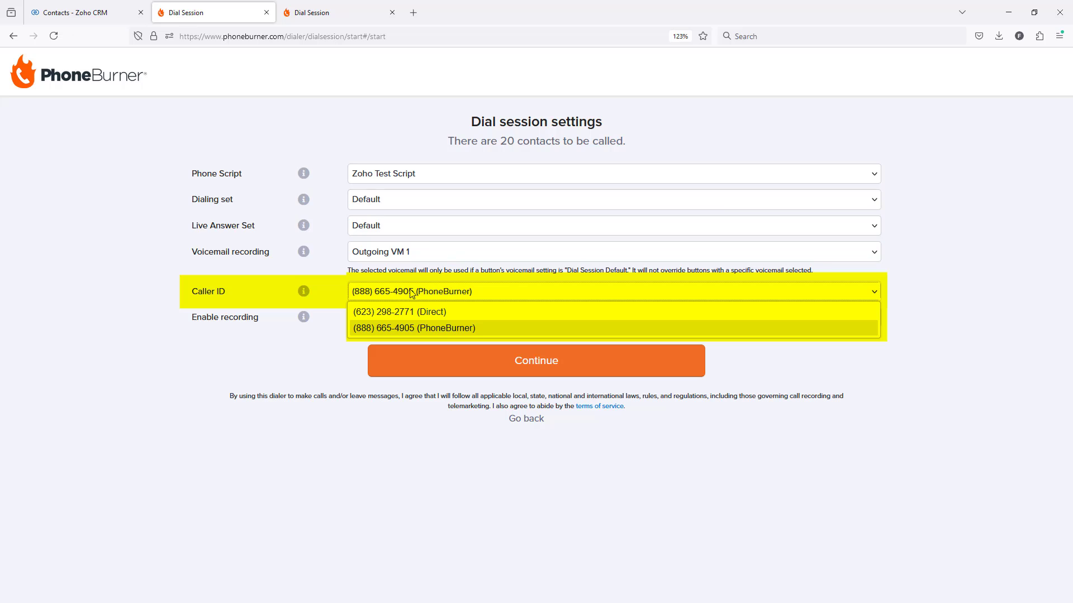
pyautogui.click(413, 291)
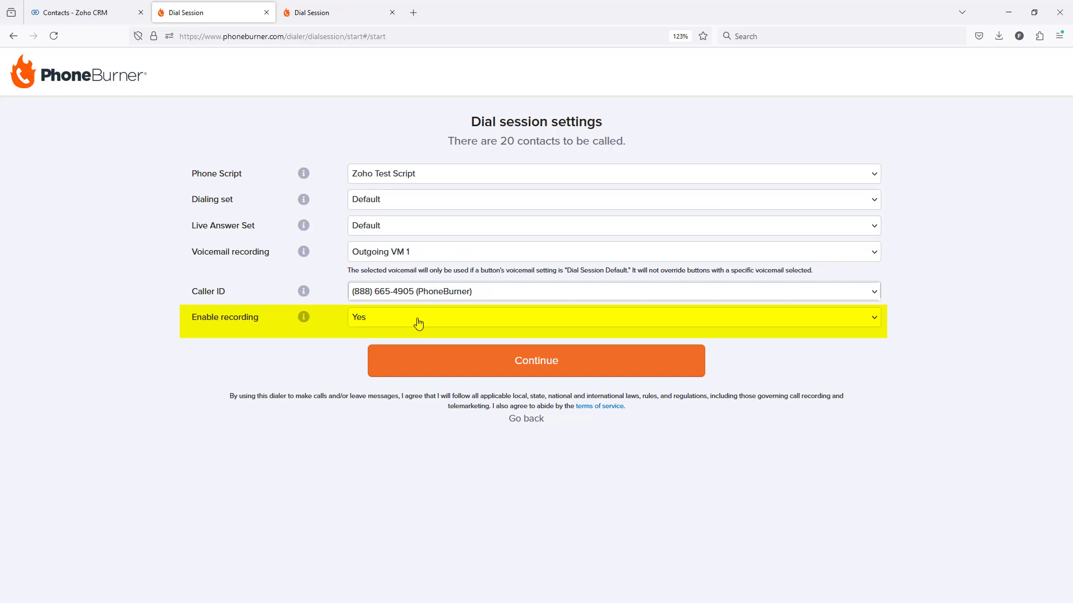
pyautogui.click(432, 358)
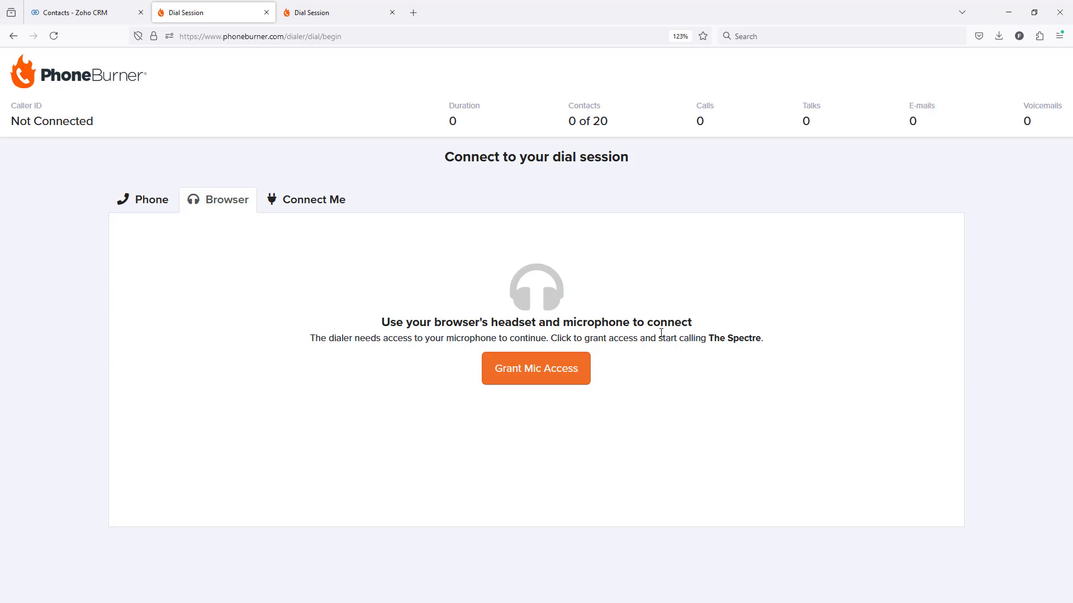
# Connect to the dial session through the browser's headset and microphone by granting mic access.
pyautogui.click(158, 210)
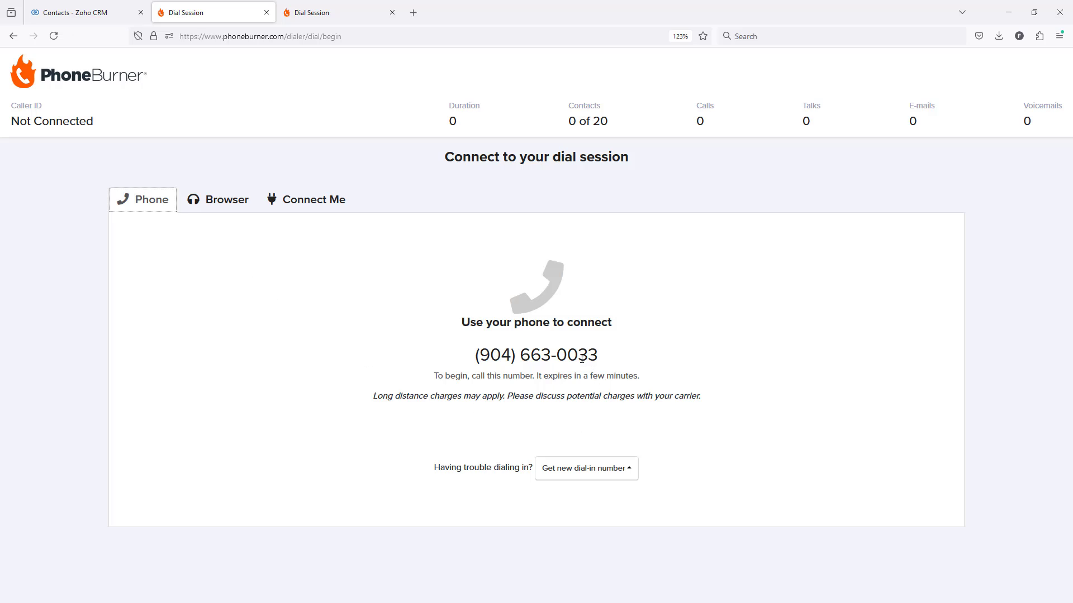
pyautogui.click(234, 203)
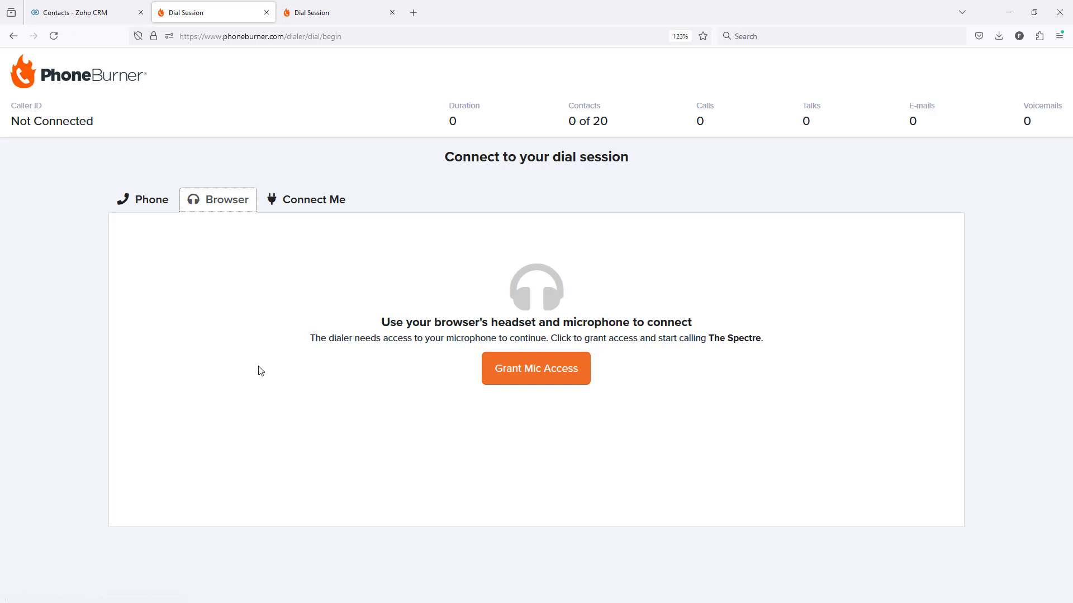
pyautogui.click(523, 370)
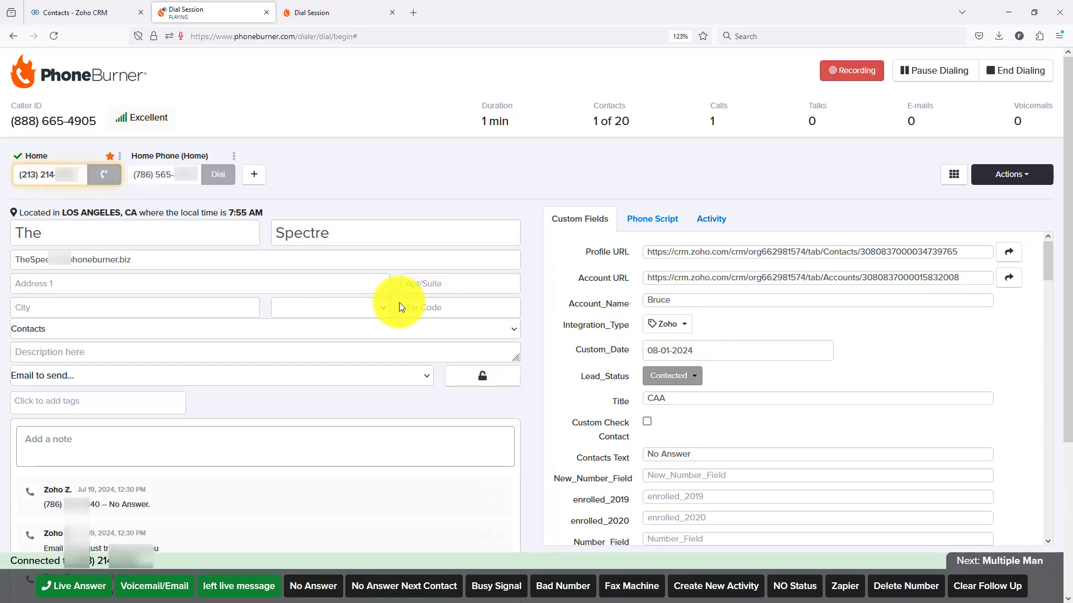
# Log the first contact's calls as Voicemail/Email and left live message, and the second contact's calls as No Answer and Voicemail/Email.
pyautogui.click(172, 595)
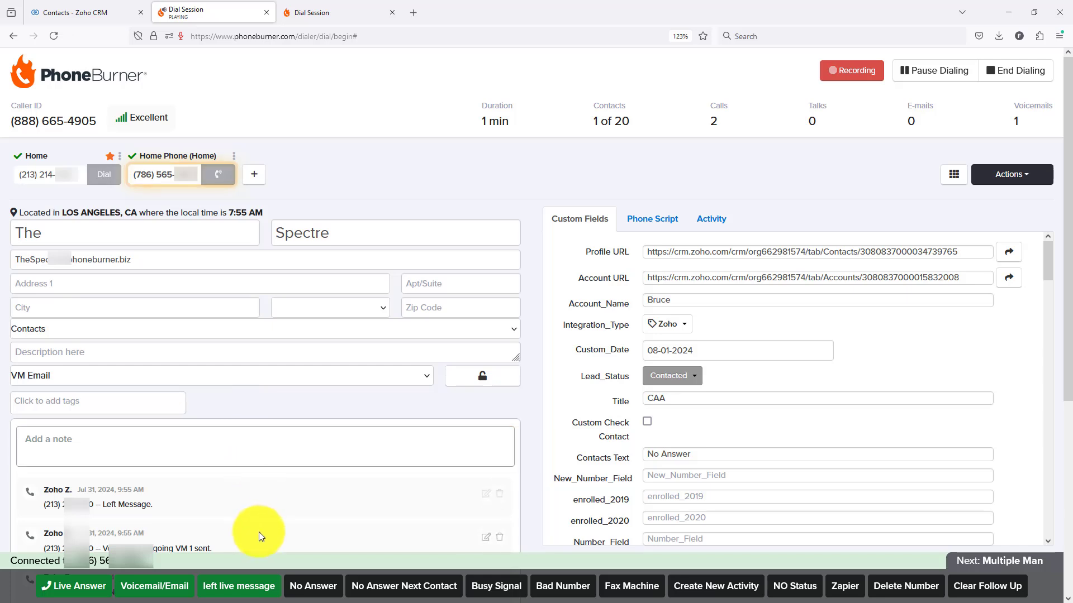
pyautogui.click(240, 586)
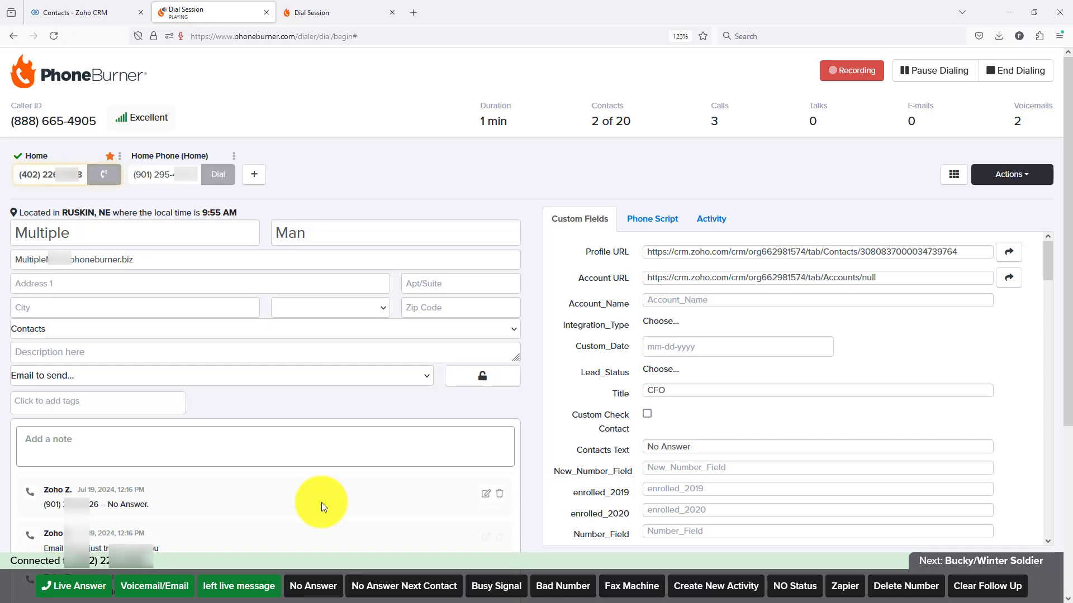
pyautogui.click(313, 591)
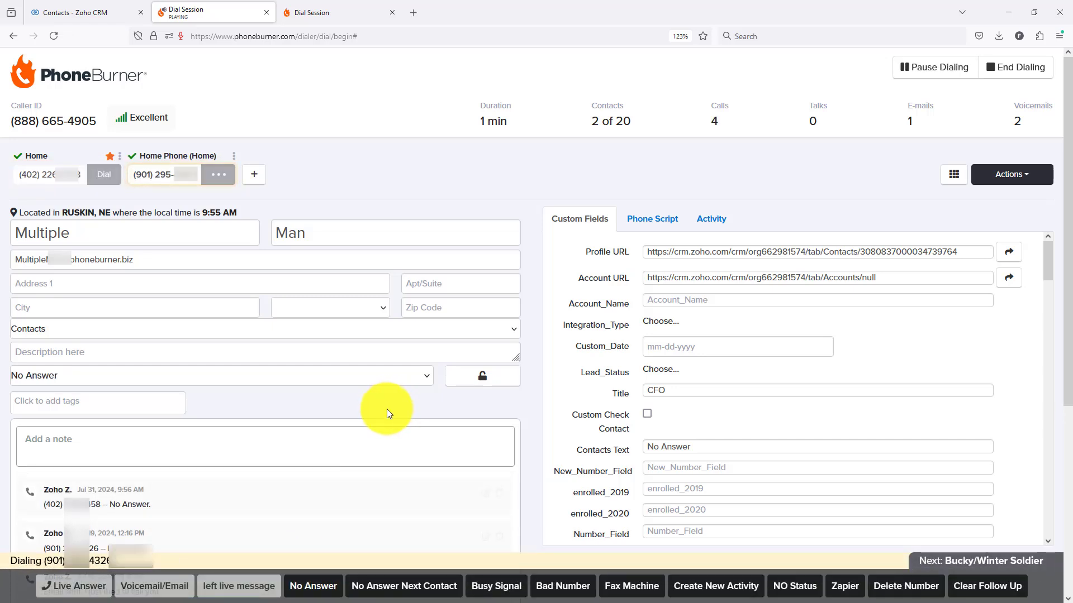
pyautogui.click(293, 431)
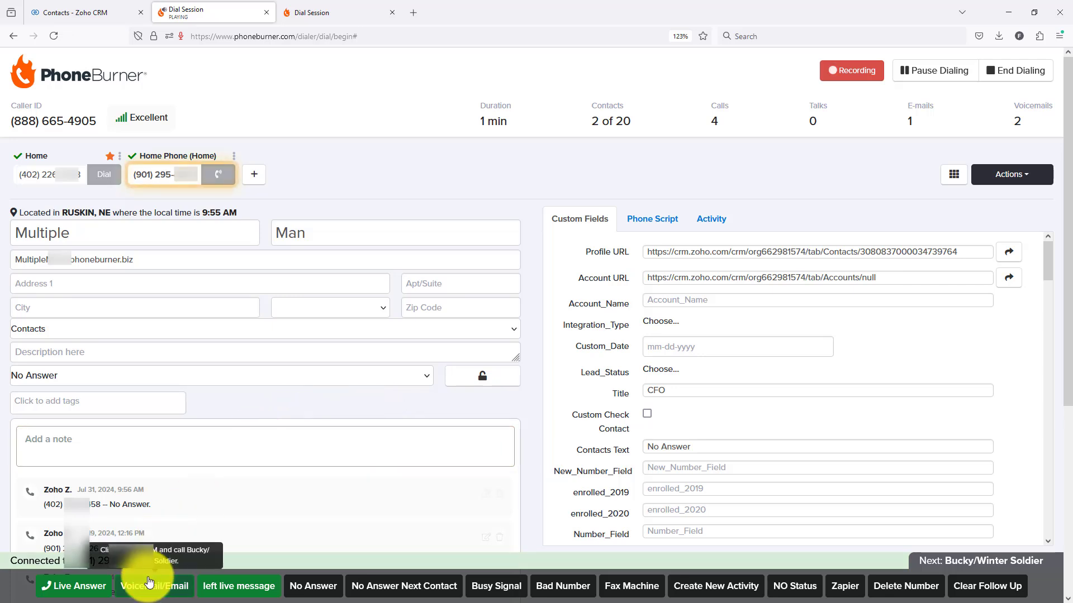
pyautogui.click(157, 592)
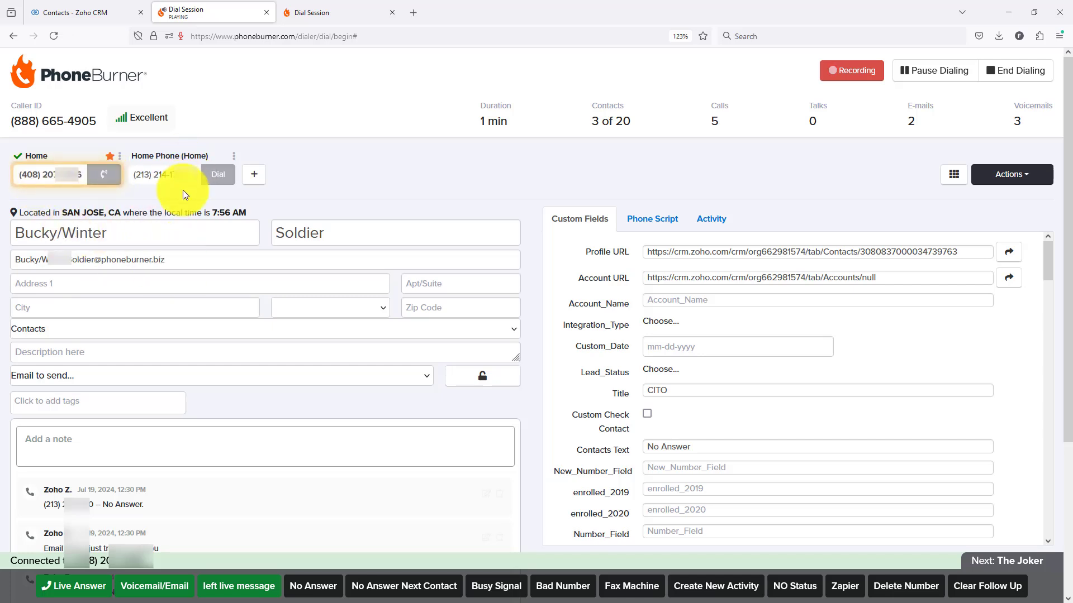
# Pass the third contact with No Answer Next Contact, and use Voicemail/Email on both numbers of the fourth and fifth contacts.
pyautogui.click(324, 596)
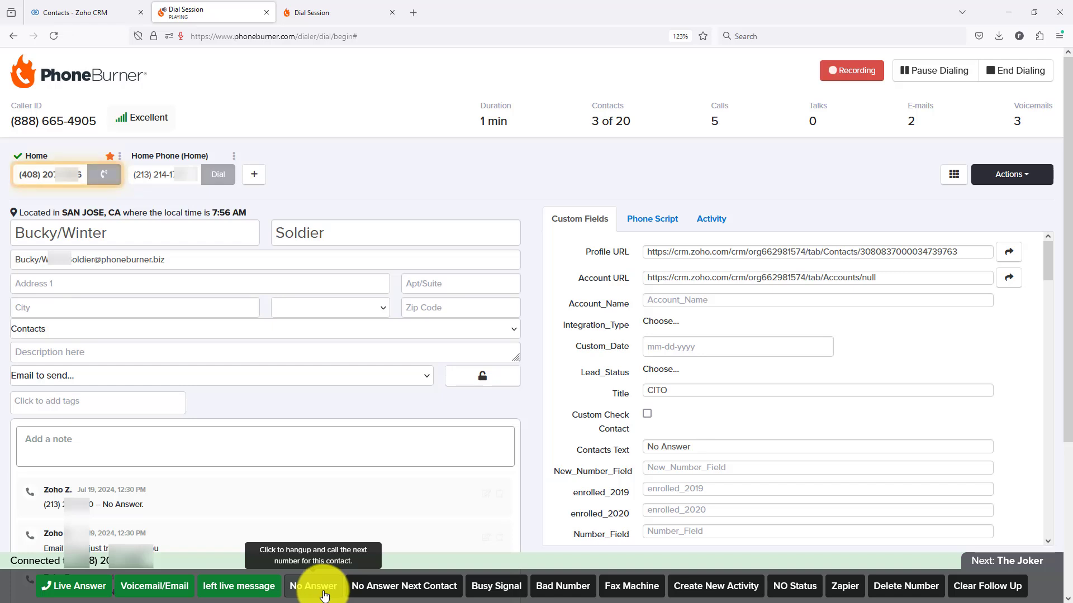
pyautogui.click(364, 587)
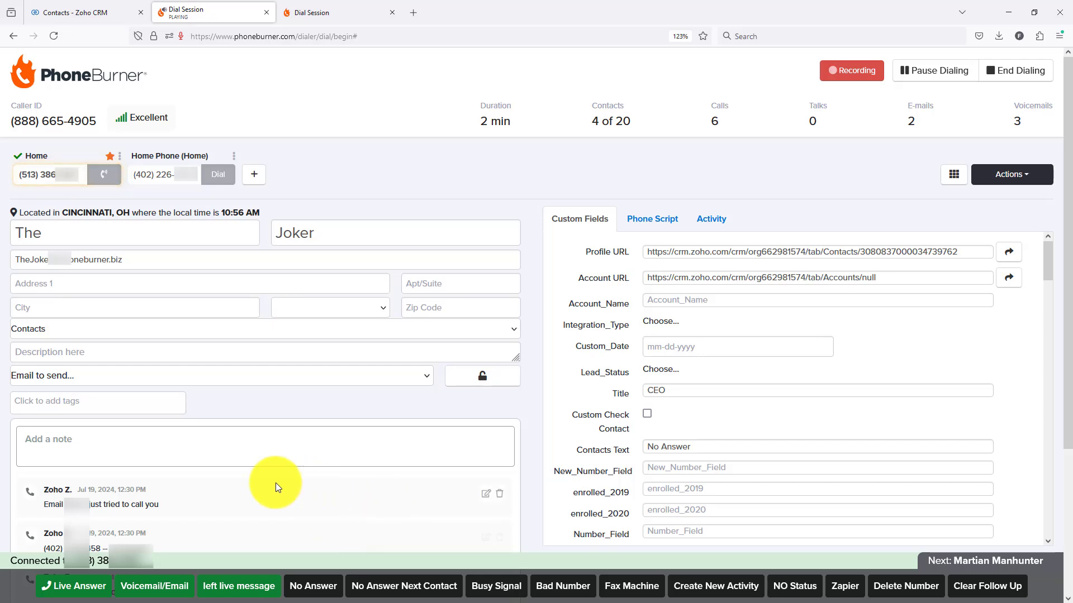
pyautogui.click(149, 587)
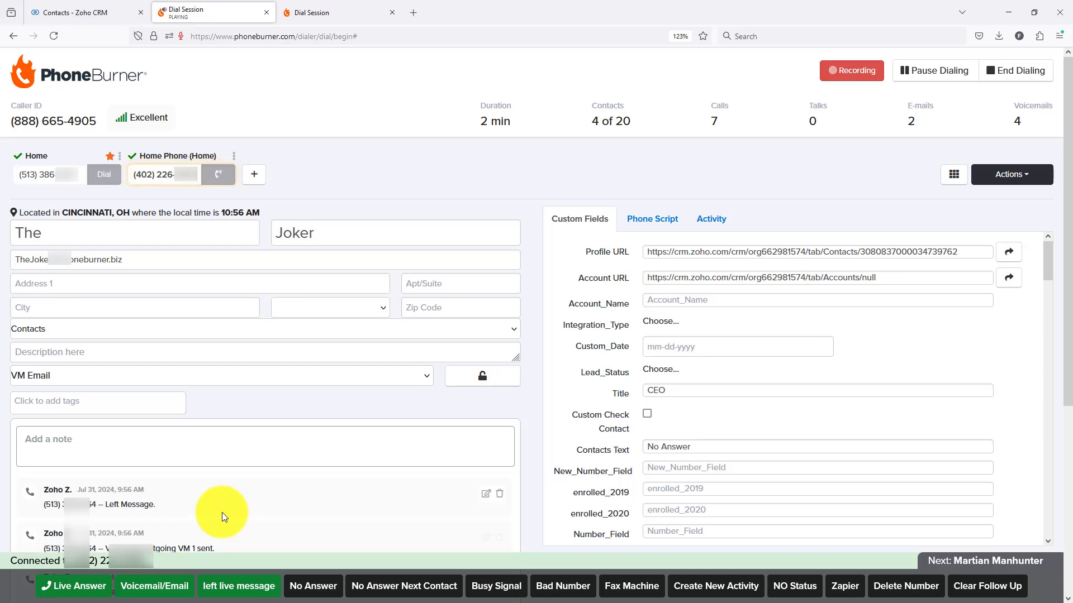
pyautogui.click(157, 593)
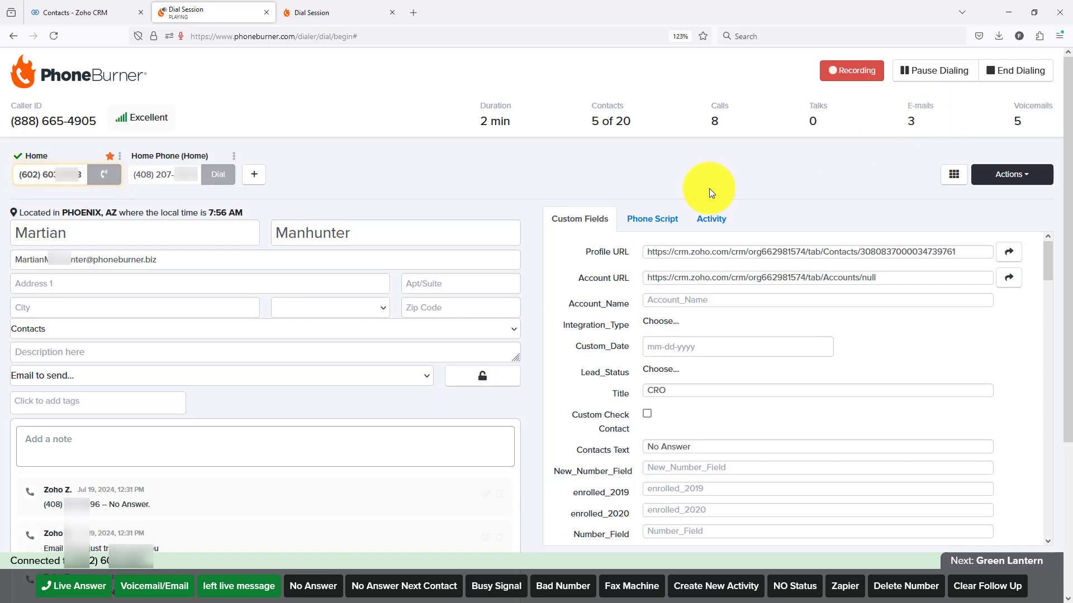
pyautogui.click(177, 580)
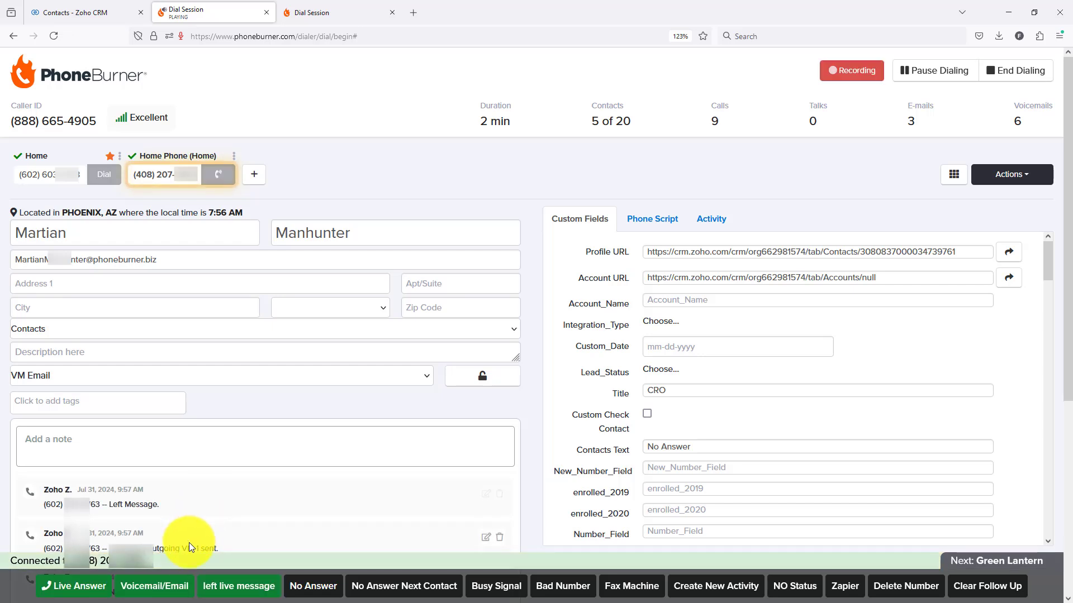
pyautogui.click(150, 584)
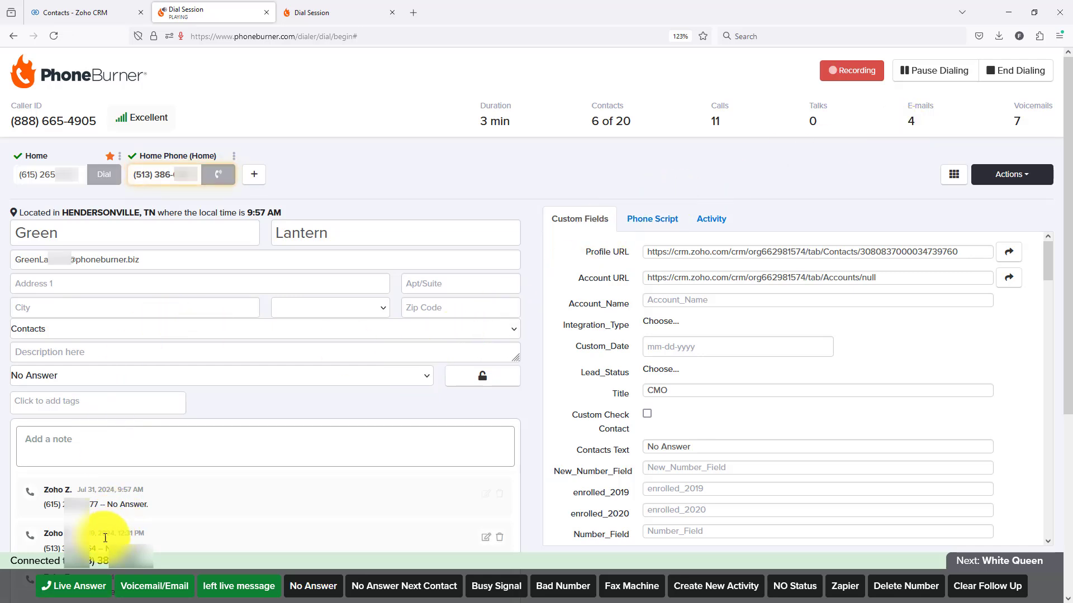
# Mark the call to the sixth contact's home phone as a live answer and end the call.
pyautogui.click(82, 584)
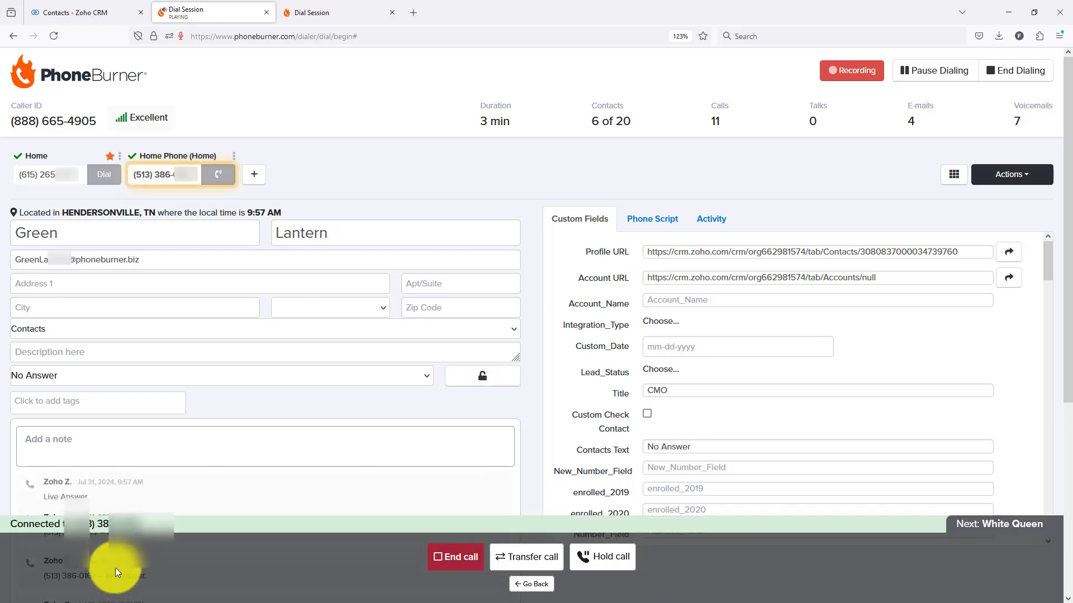
pyautogui.click(457, 560)
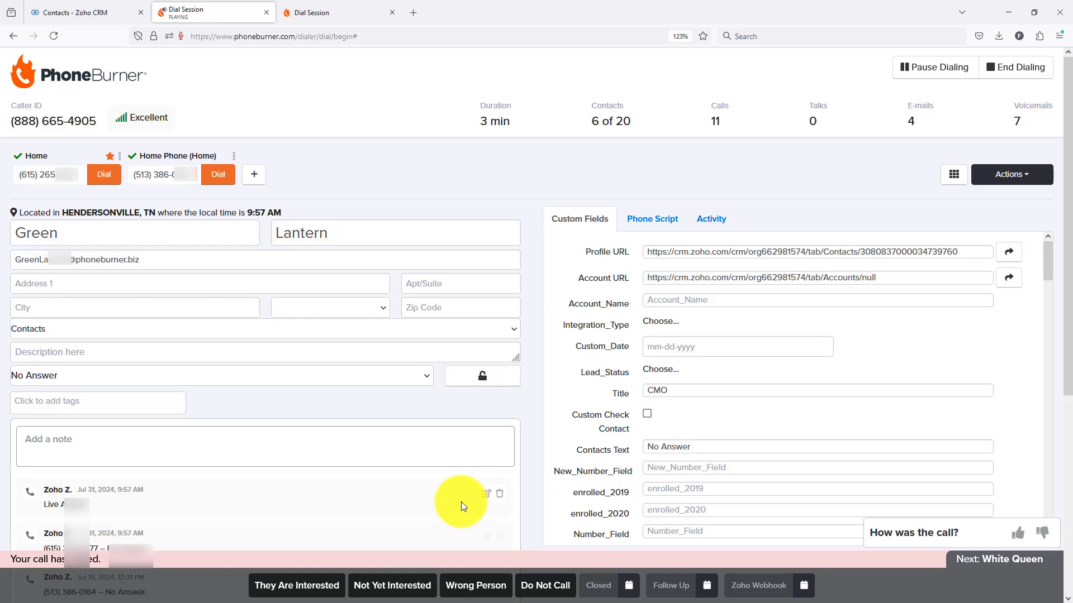
# Save a note on the sixth contact saying it was a great call and he is going to buy everything.
pyautogui.click(161, 448)
pyautogui.write('Great')
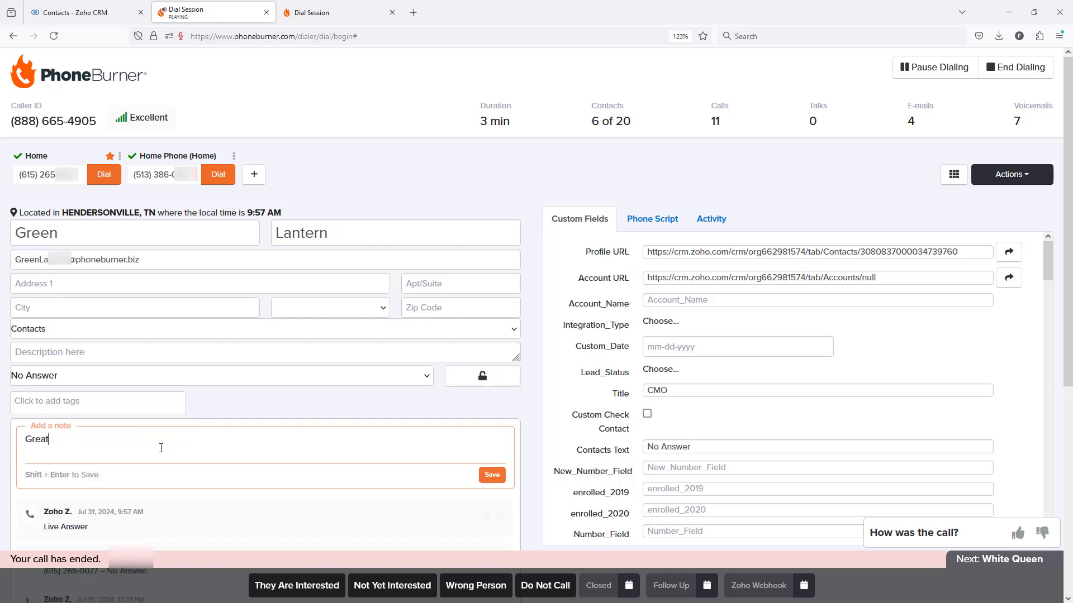
pyautogui.write(' call with Mr Lantern He is going to buy everything')
pyautogui.click(491, 475)
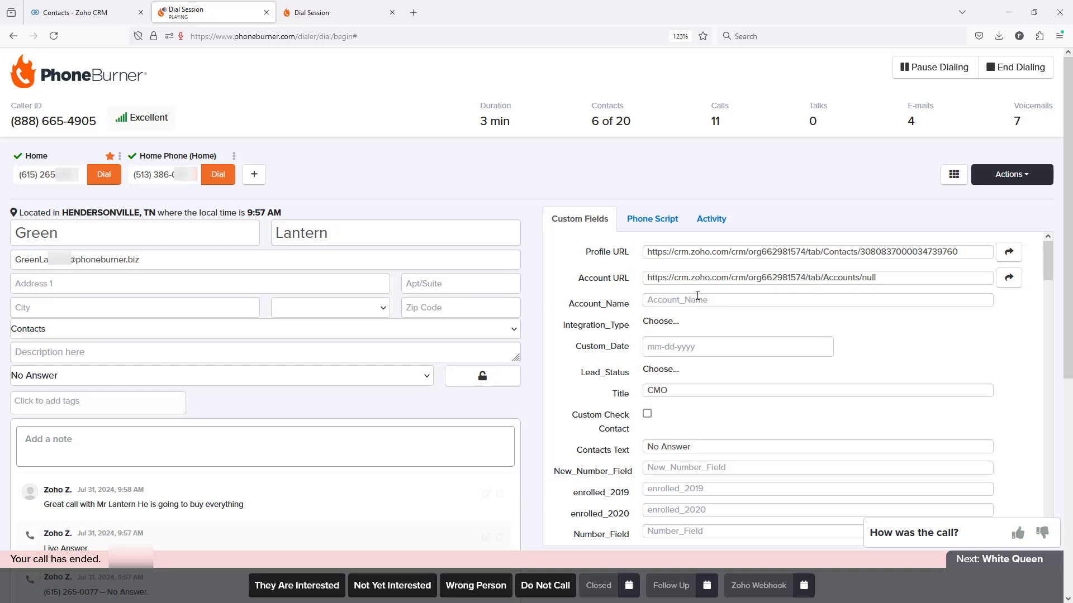
# Set the sixth contact's Integration_Type custom field to Zoho.
pyautogui.click(669, 330)
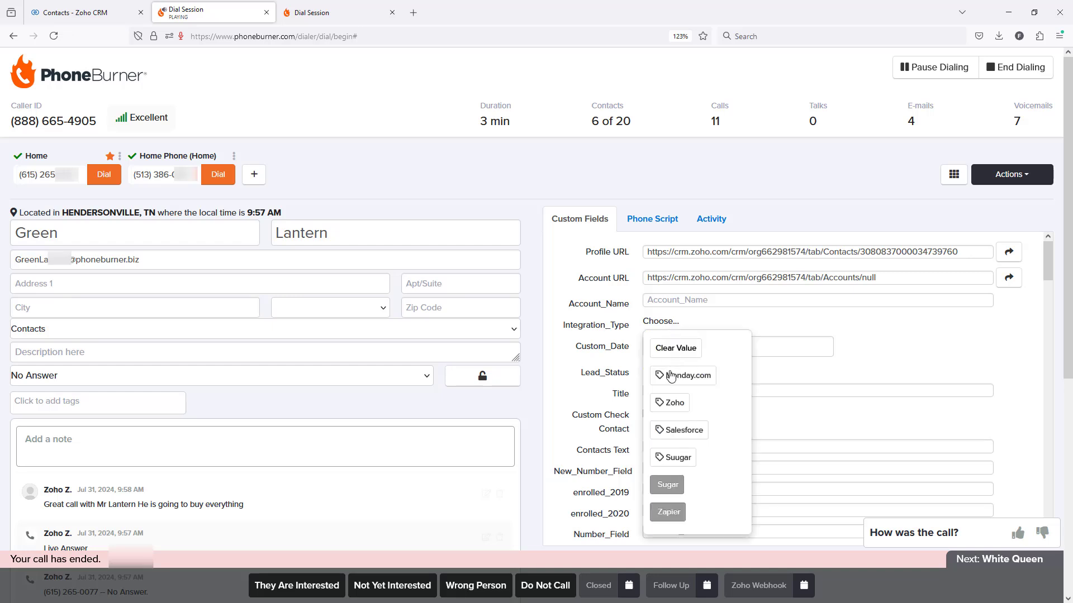
pyautogui.click(664, 411)
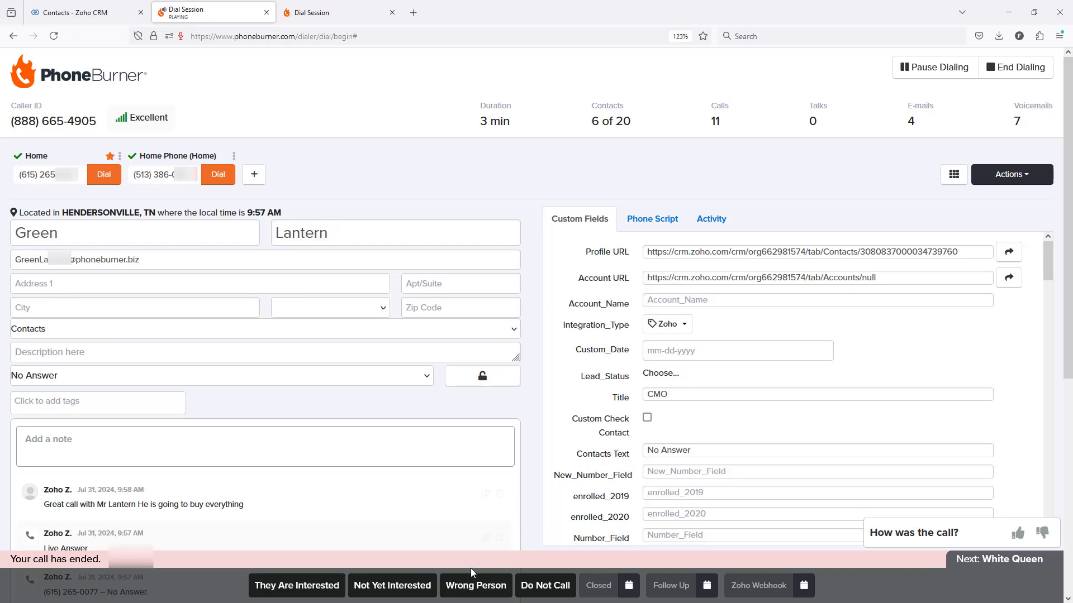
# Set the sixth contact's Custom_Date custom field to 08-01-2024.
pyautogui.click(682, 350)
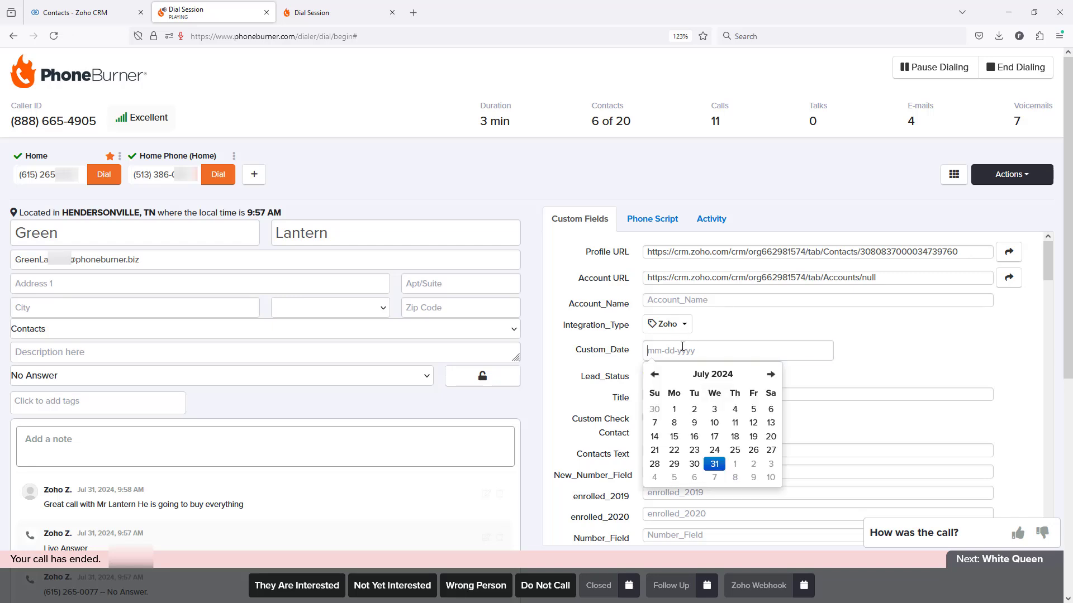
pyautogui.click(734, 467)
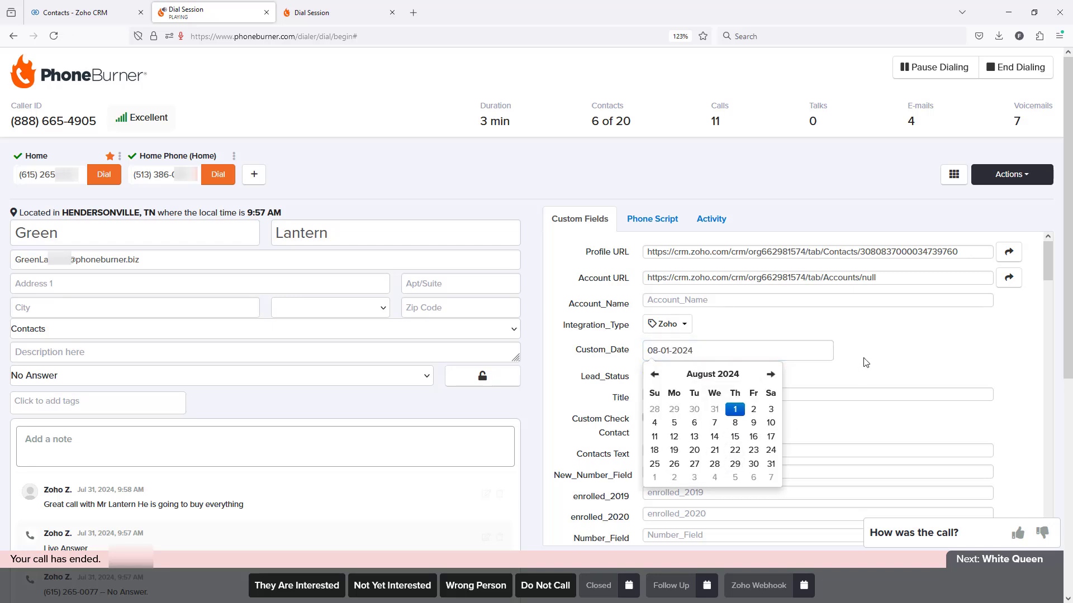
pyautogui.click(819, 378)
# Set the sixth contact's Lead_Status to Closed and tick the Custom Check Contact box.
pyautogui.click(668, 385)
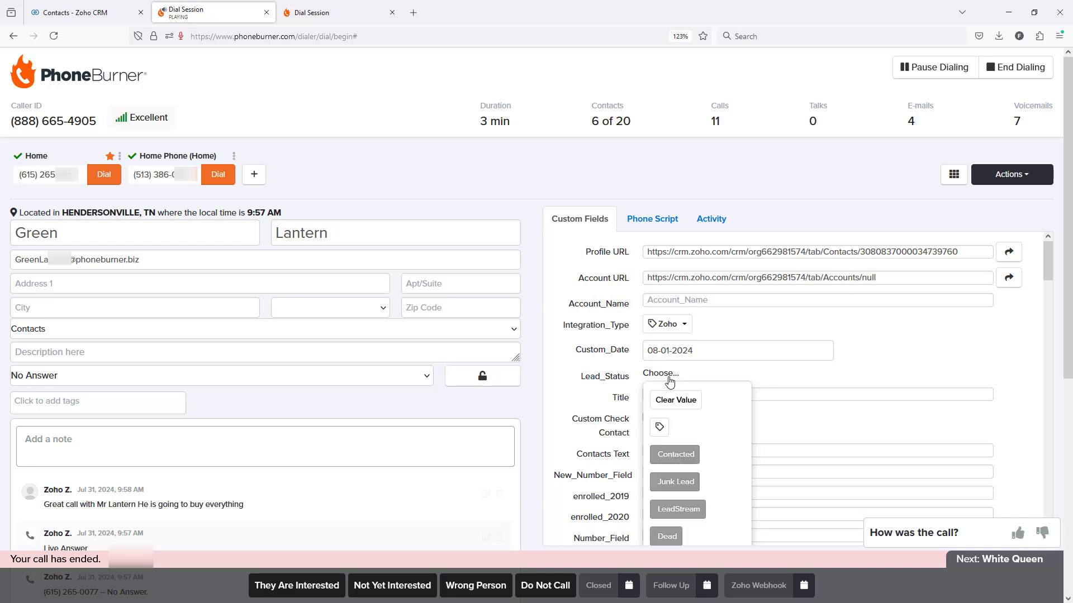
pyautogui.scroll(-3, 709, 464)
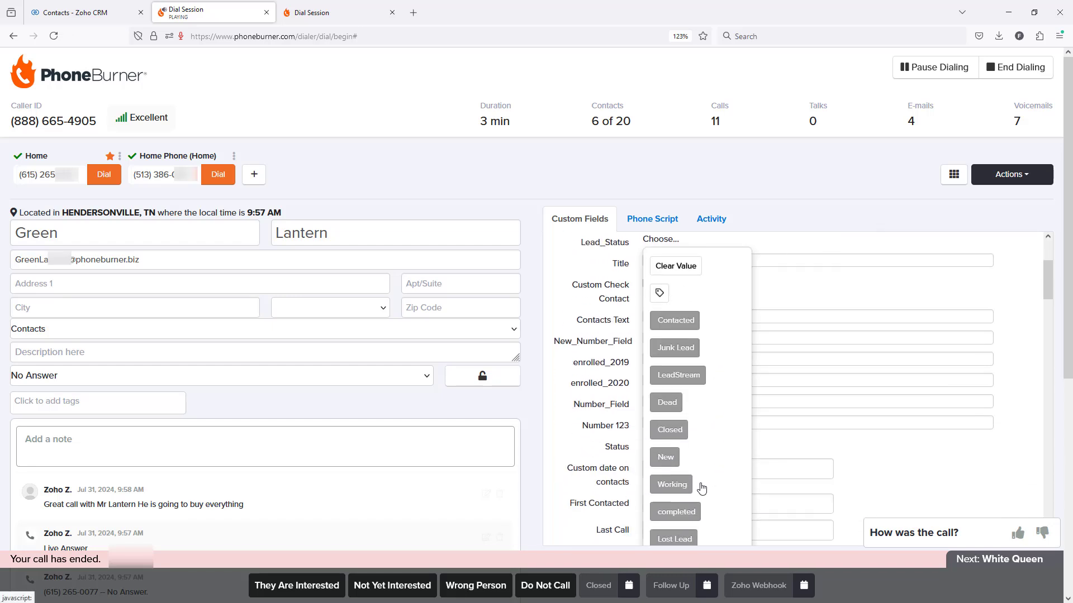
pyautogui.scroll(-2, 701, 486)
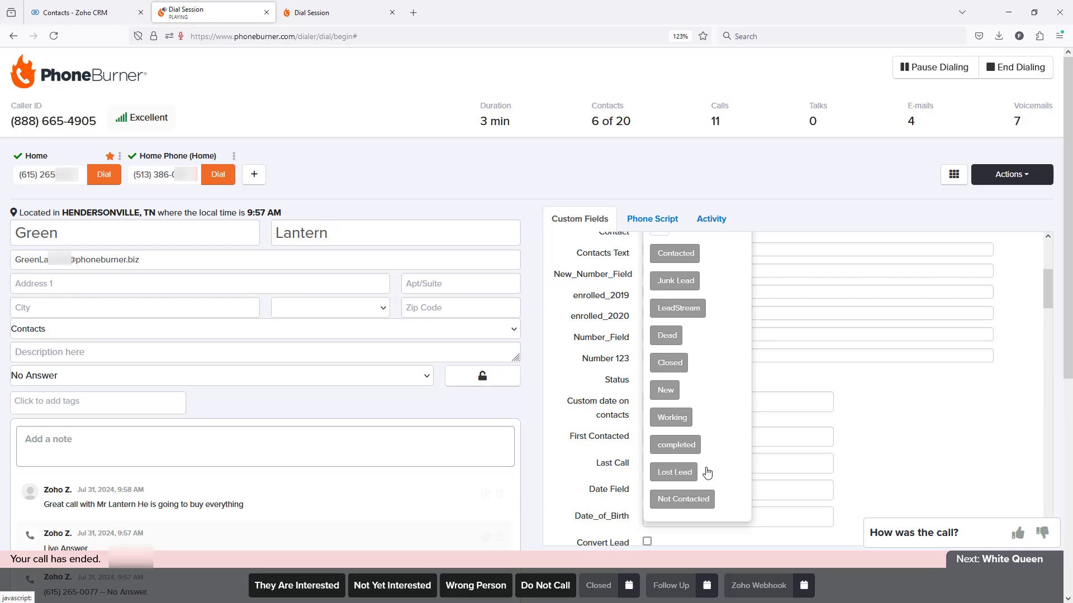
pyautogui.click(673, 365)
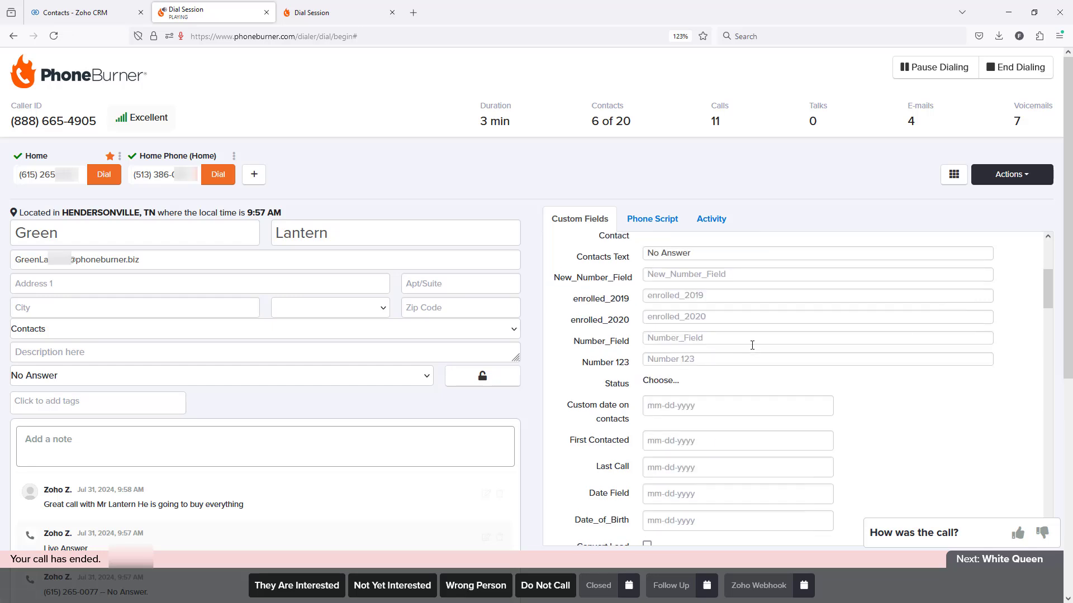
pyautogui.scroll(5, 748, 357)
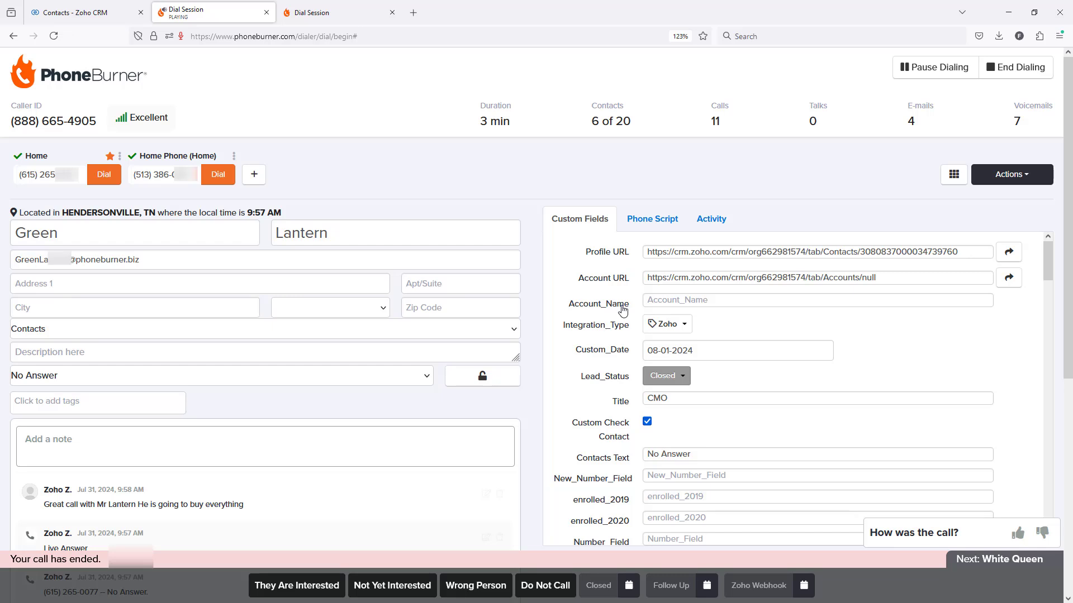
# Open the sixth contact's Zoho CRM profile from its Profile URL, examine the PhoneBurner call details, and return to the dial session.
pyautogui.click(1008, 256)
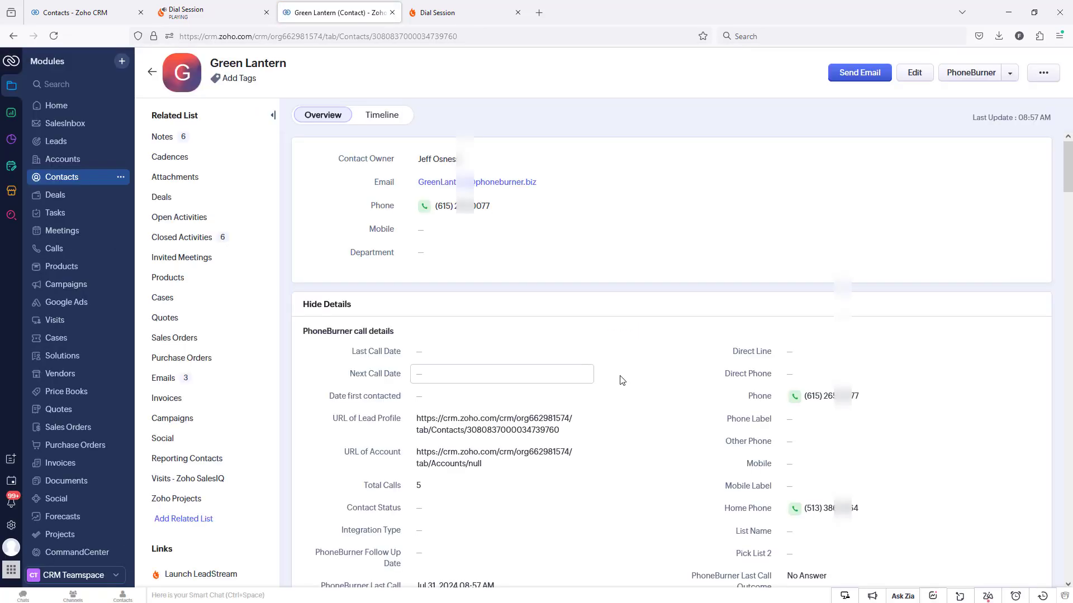
pyautogui.scroll(-3, 622, 380)
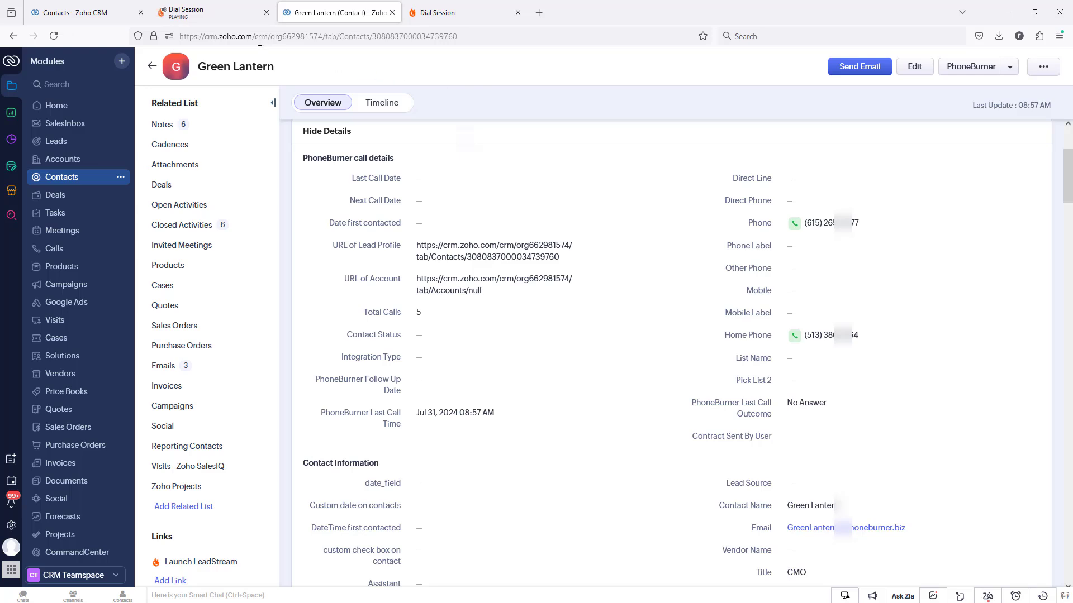
pyautogui.click(229, 15)
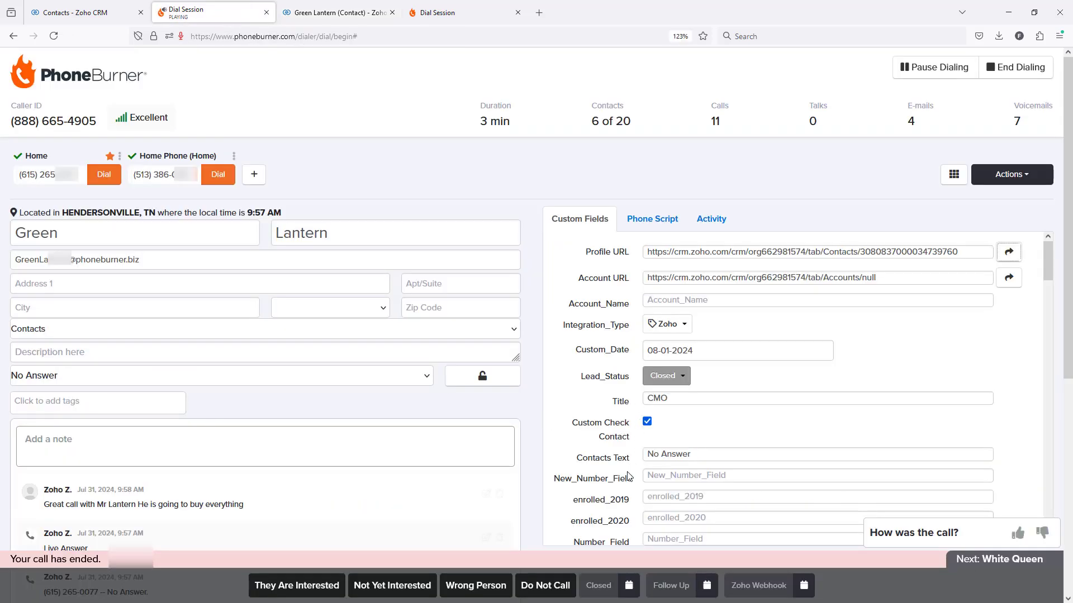
# Choose August 7, 2024 as the Closed follow-up date and log the sixth contact's call as Closed.
pyautogui.click(604, 592)
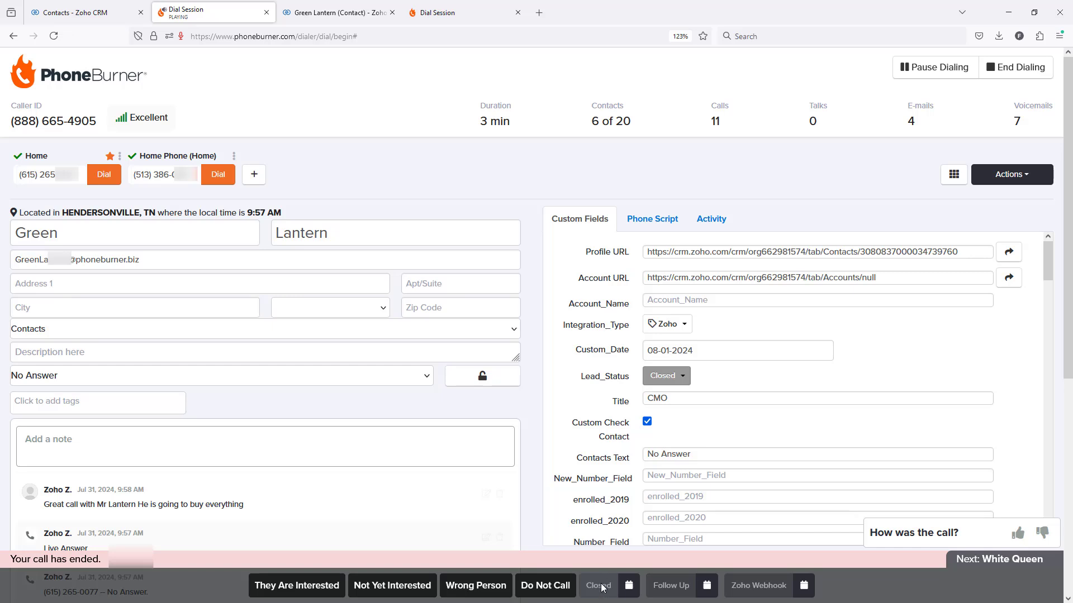
pyautogui.click(630, 586)
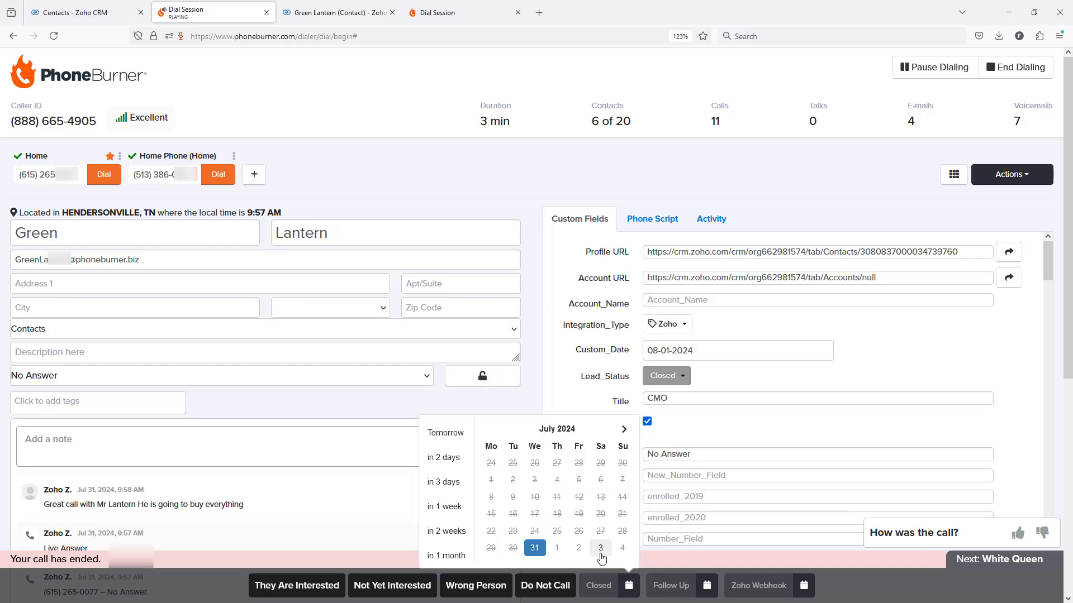
pyautogui.click(623, 429)
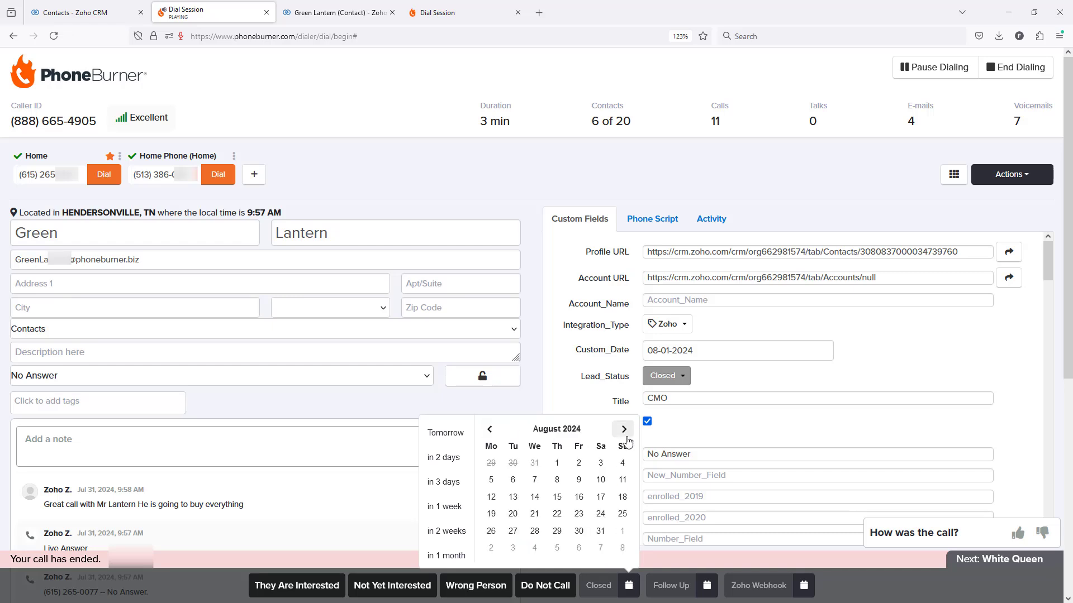
pyautogui.click(539, 481)
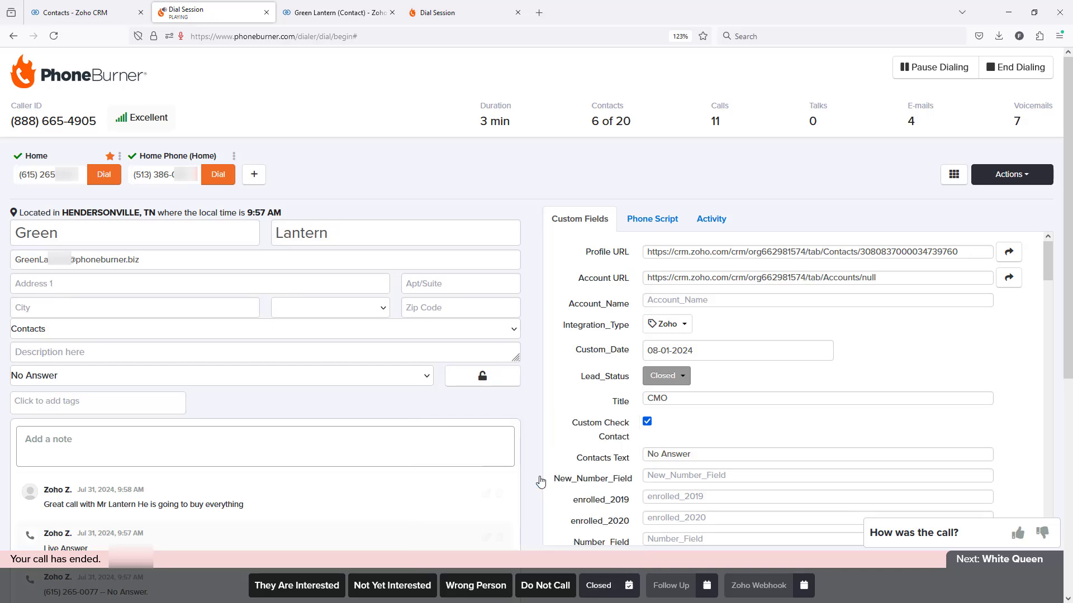
pyautogui.click(599, 587)
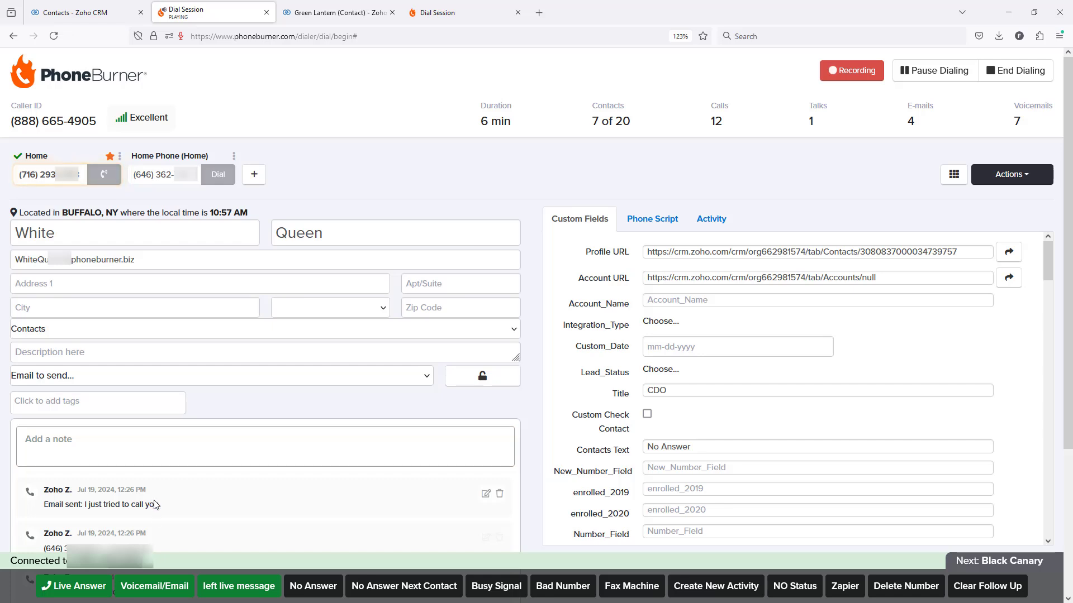
# Mark the seventh contact's call as a live answer, then put the call on hold and resume it.
pyautogui.click(81, 587)
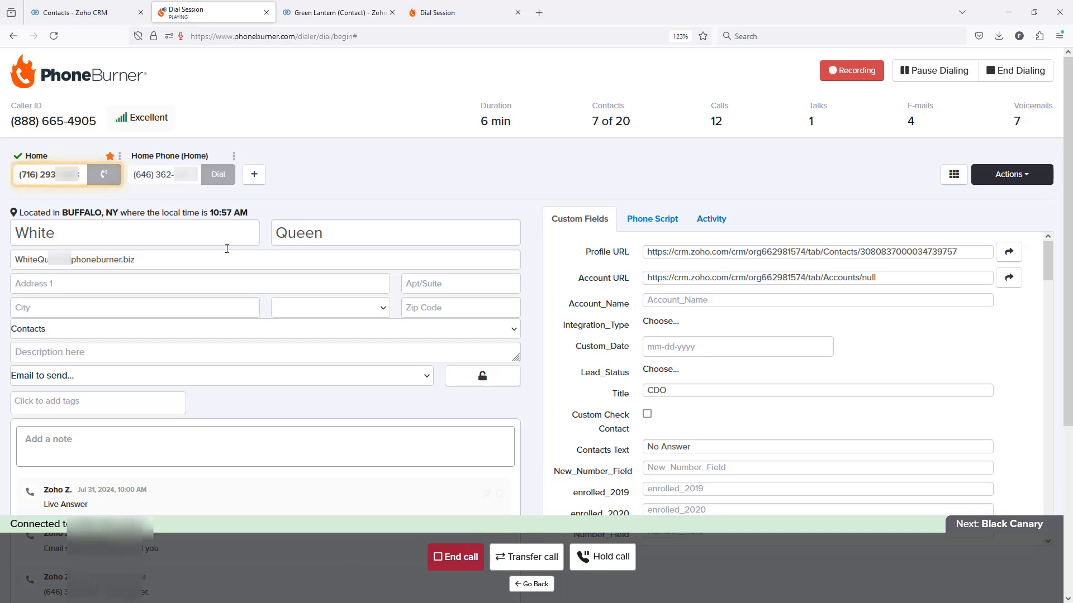
pyautogui.click(624, 558)
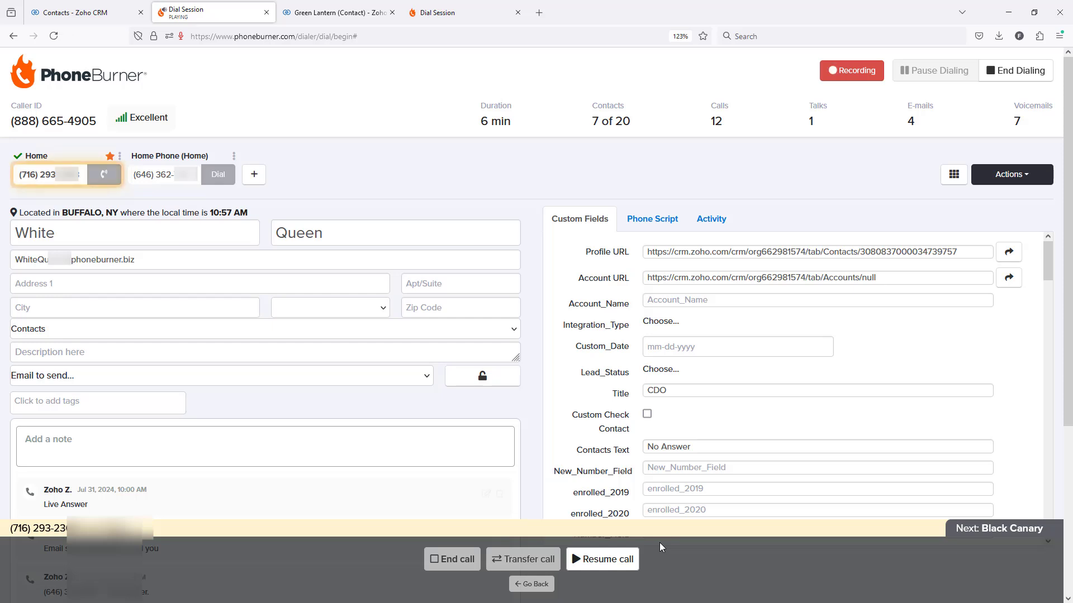
pyautogui.click(620, 559)
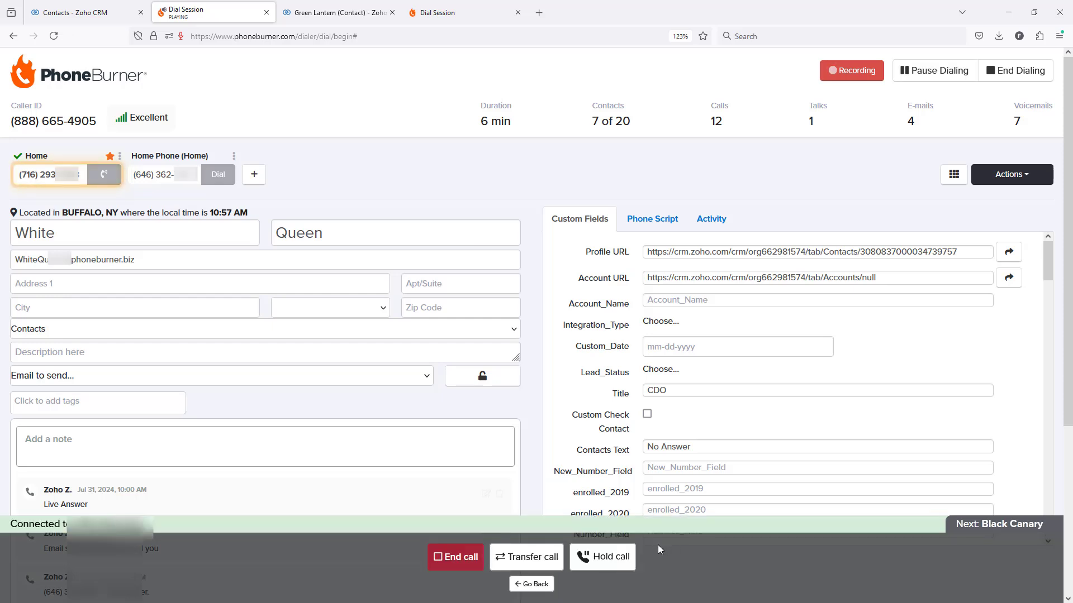
# Transfer the call to the first listed agent, talking privately with contact and agent before merging the calls and leaving the bridged call.
pyautogui.click(529, 556)
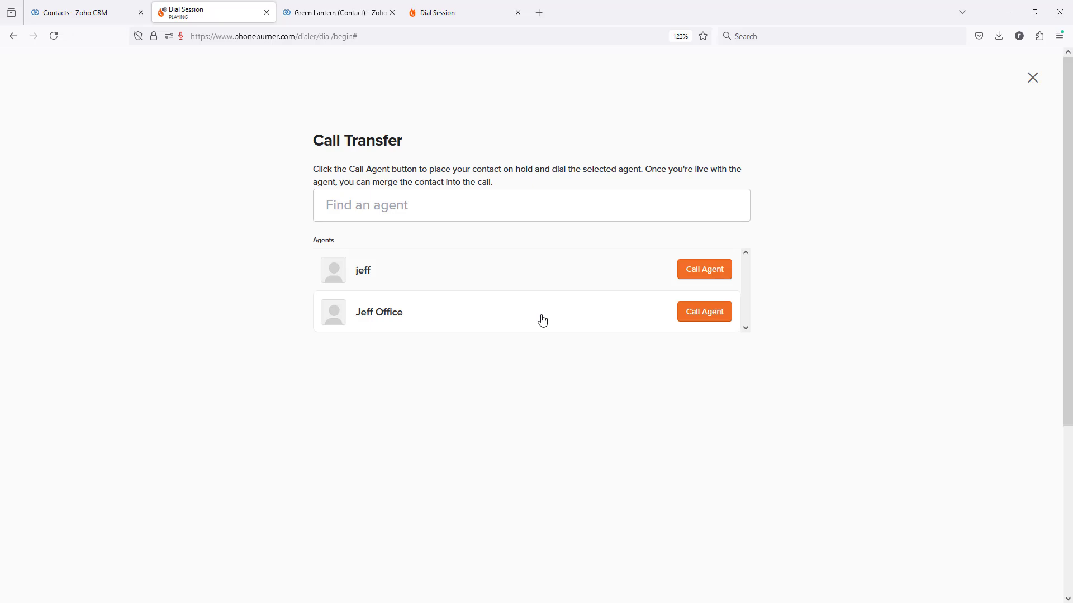
pyautogui.click(704, 270)
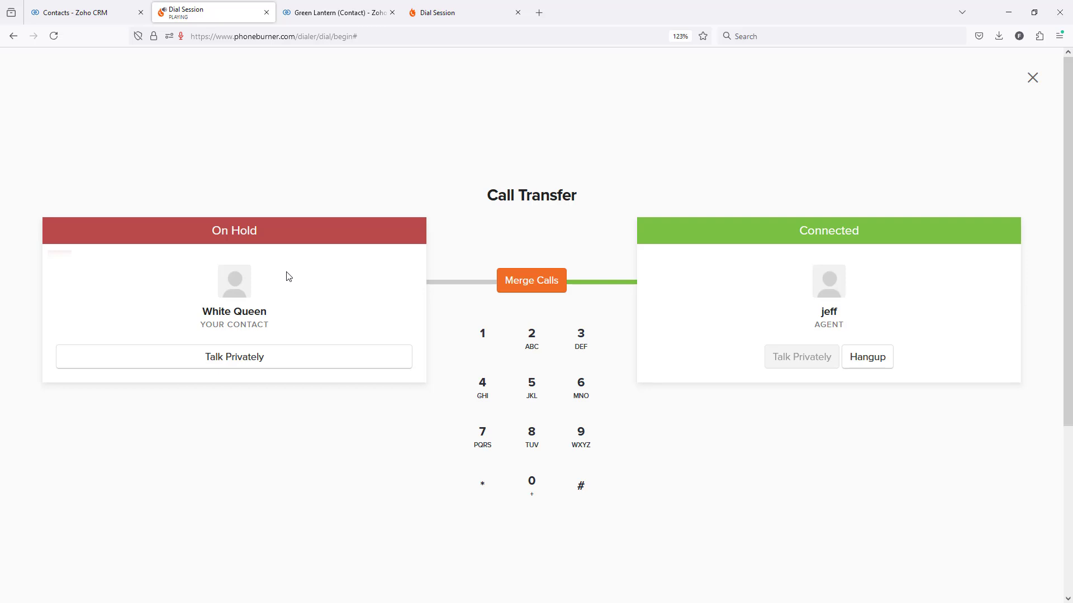
pyautogui.click(244, 362)
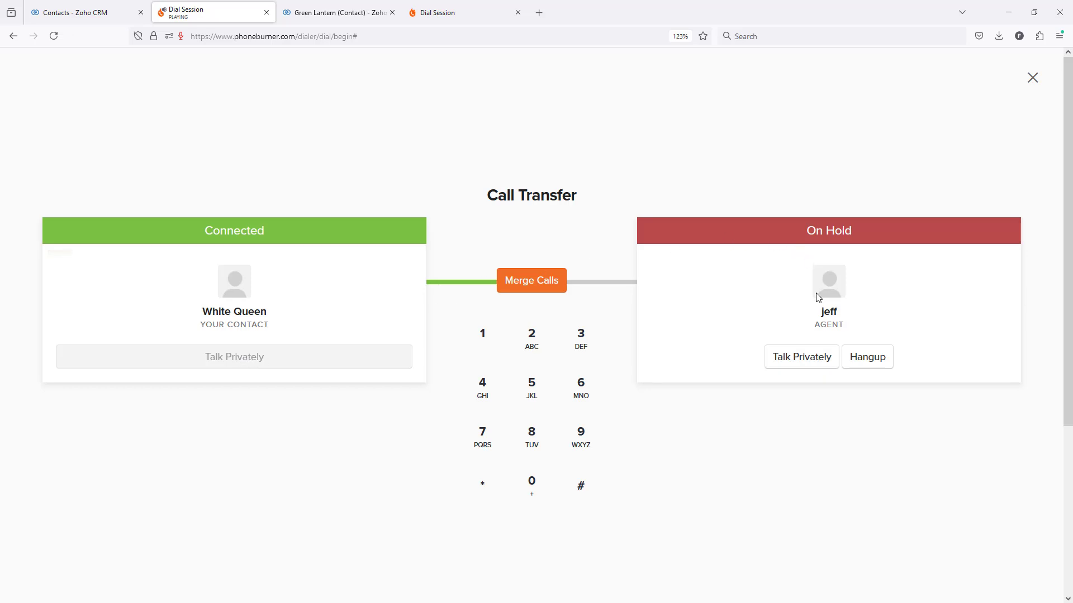
pyautogui.click(782, 355)
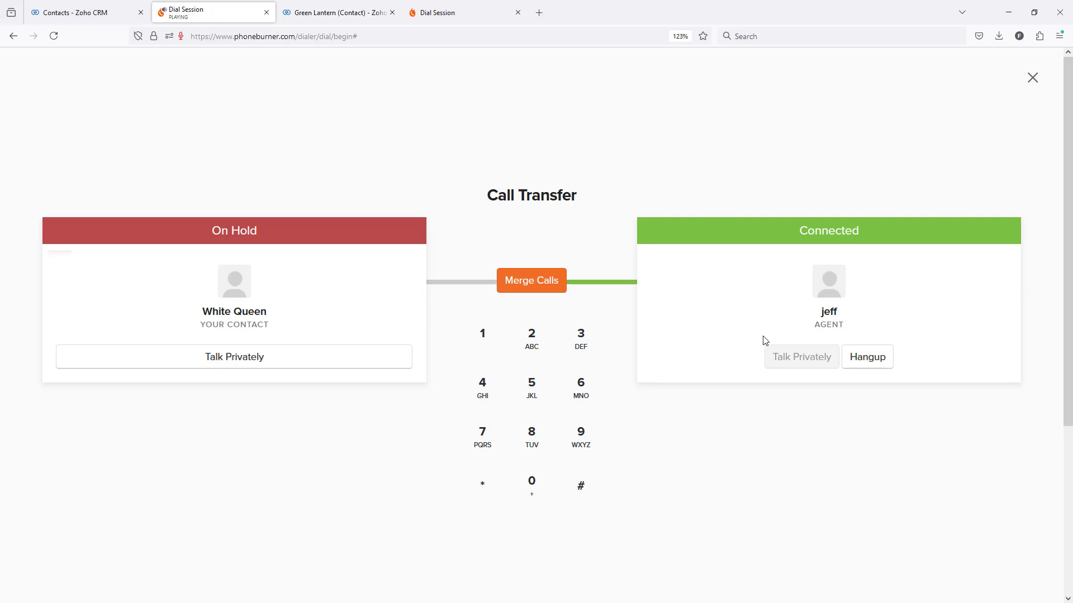
pyautogui.click(540, 287)
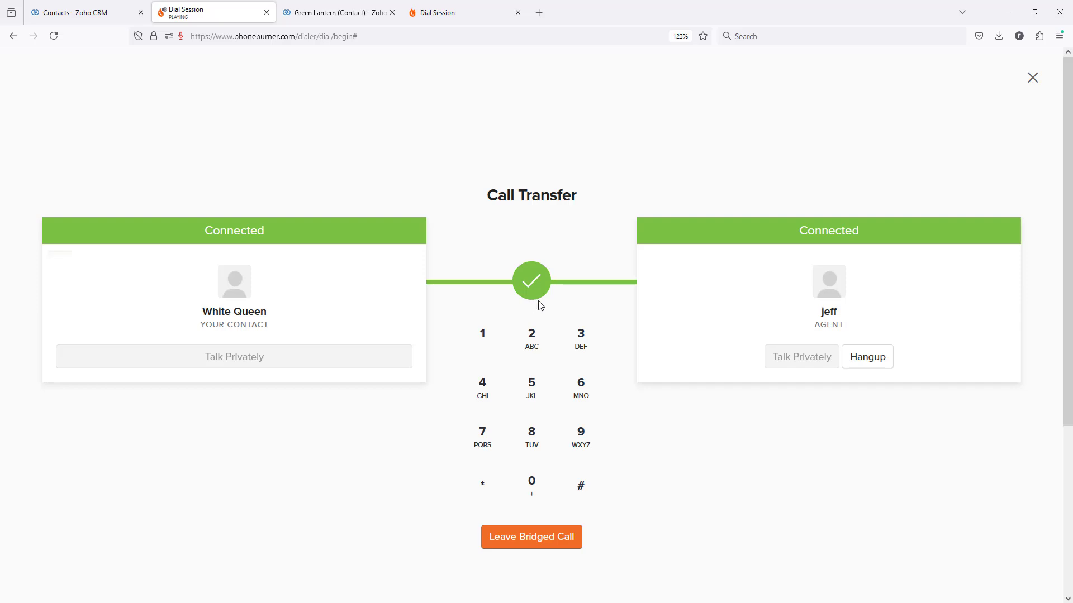
pyautogui.click(520, 541)
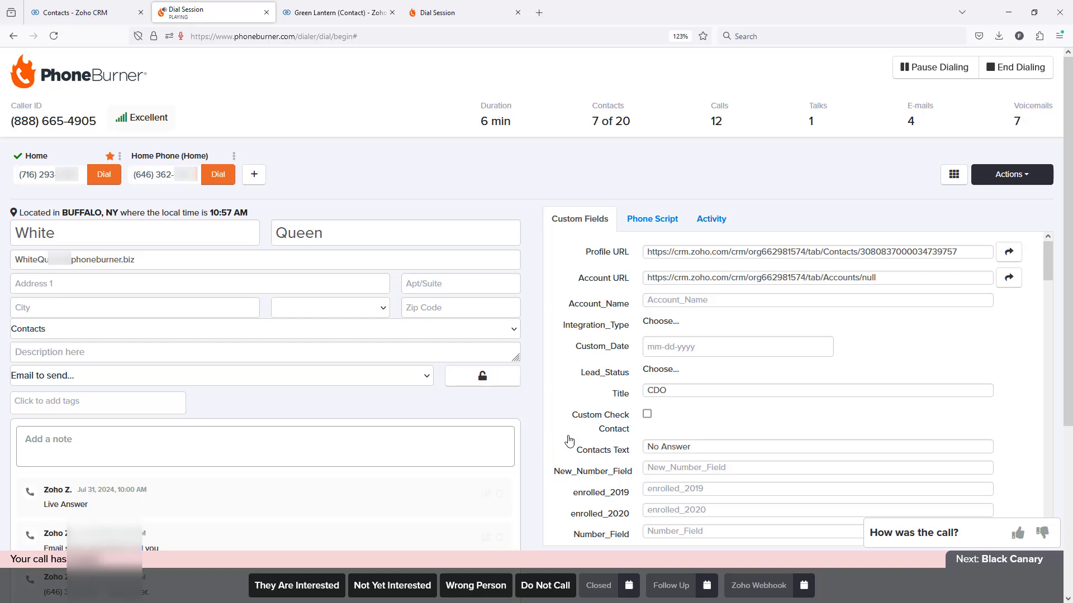
# Save the note "transferred the call to a closer and we are getting billing details now" on the seventh contact.
pyautogui.click(307, 452)
pyautogui.write('transferred the call to a closer and ')
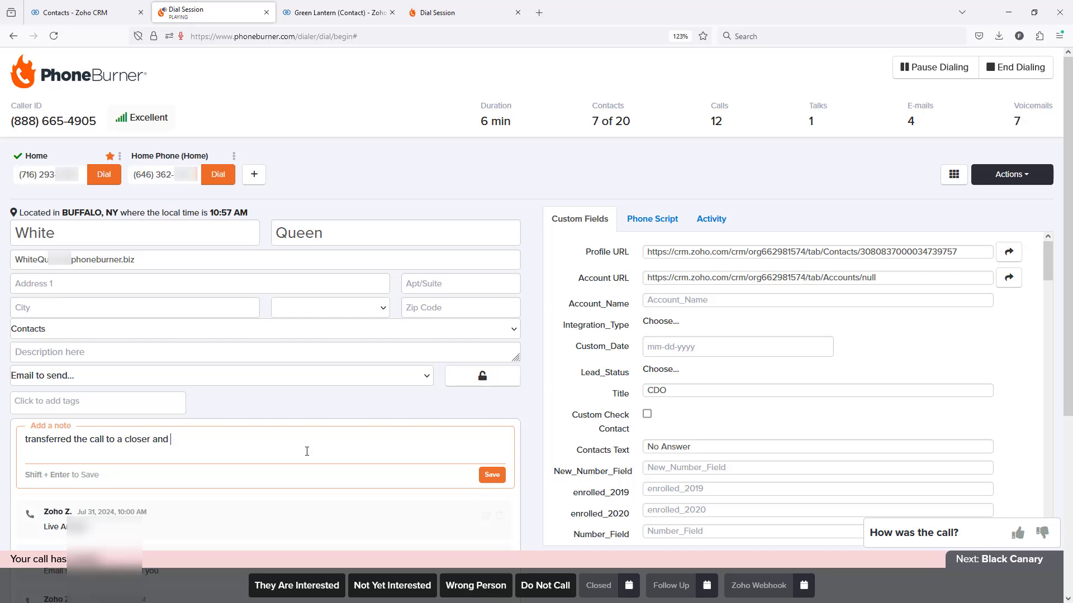
pyautogui.write('we are getting billing details now')
pyautogui.click(492, 475)
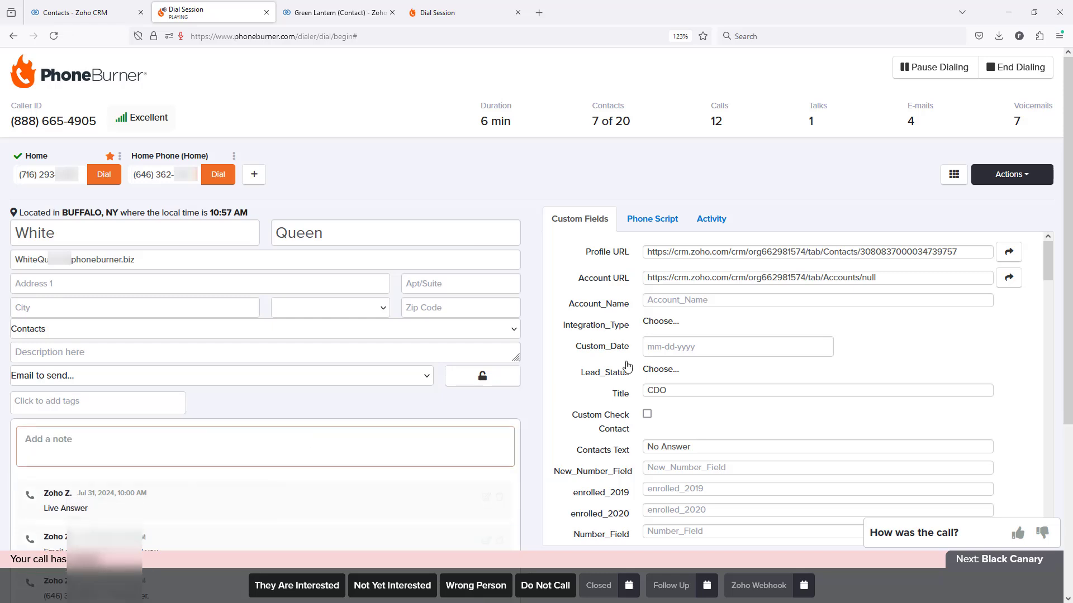
# Set the seventh contact's Integration_Type to Salesforce and Custom_Date to 08-07-2024.
pyautogui.click(673, 329)
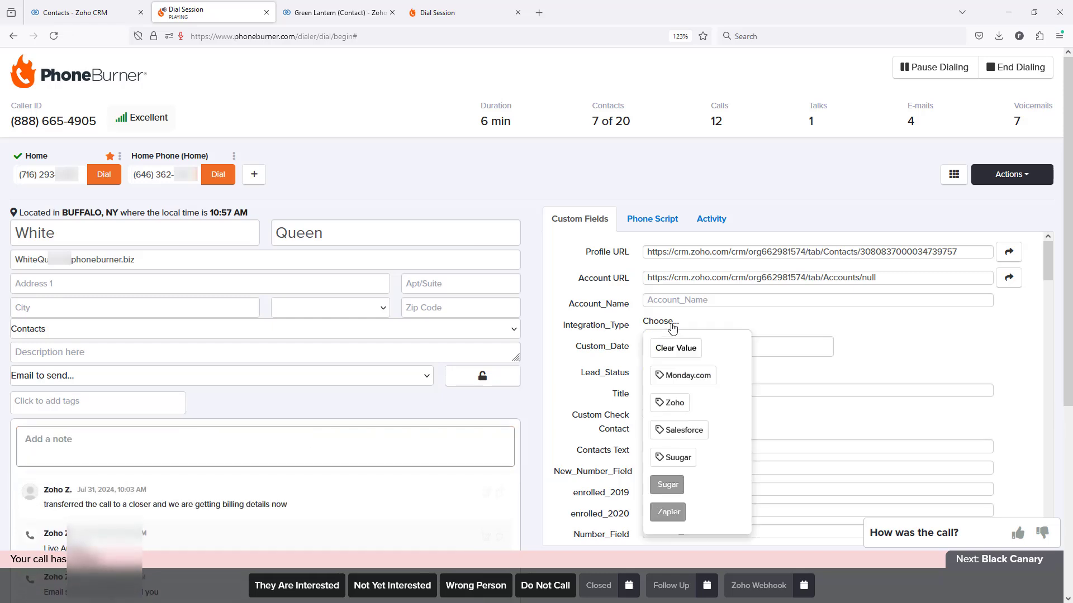
pyautogui.click(674, 428)
pyautogui.click(816, 428)
# Set the seventh contact's Lead_Status to Working and tick the Custom Check Contact box.
pyautogui.click(662, 376)
pyautogui.click(667, 536)
pyautogui.scroll(-2, 694, 473)
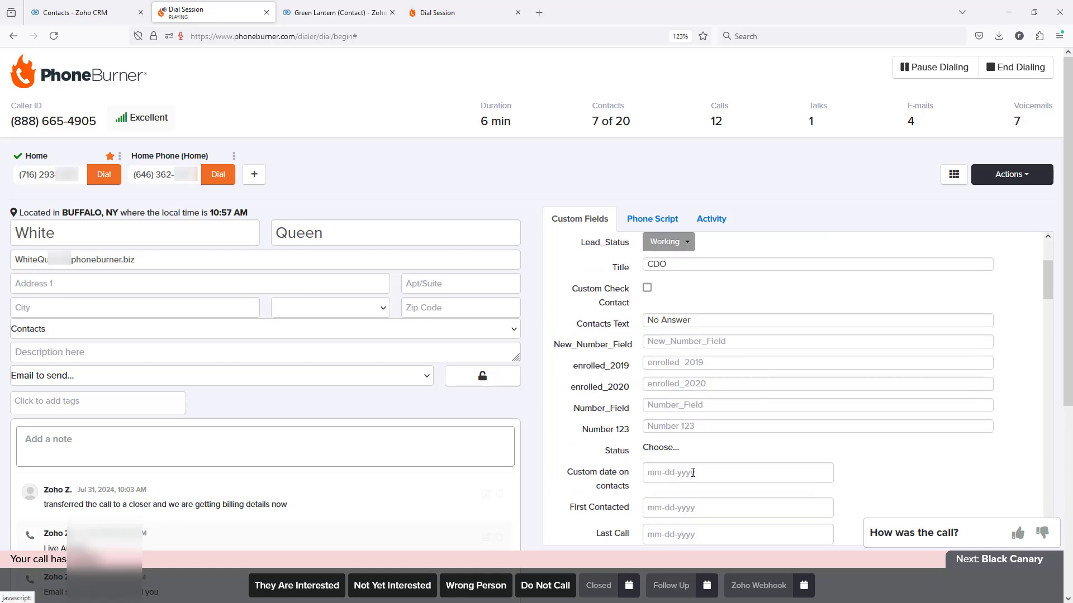
pyautogui.click(647, 288)
pyautogui.scroll(2, 738, 383)
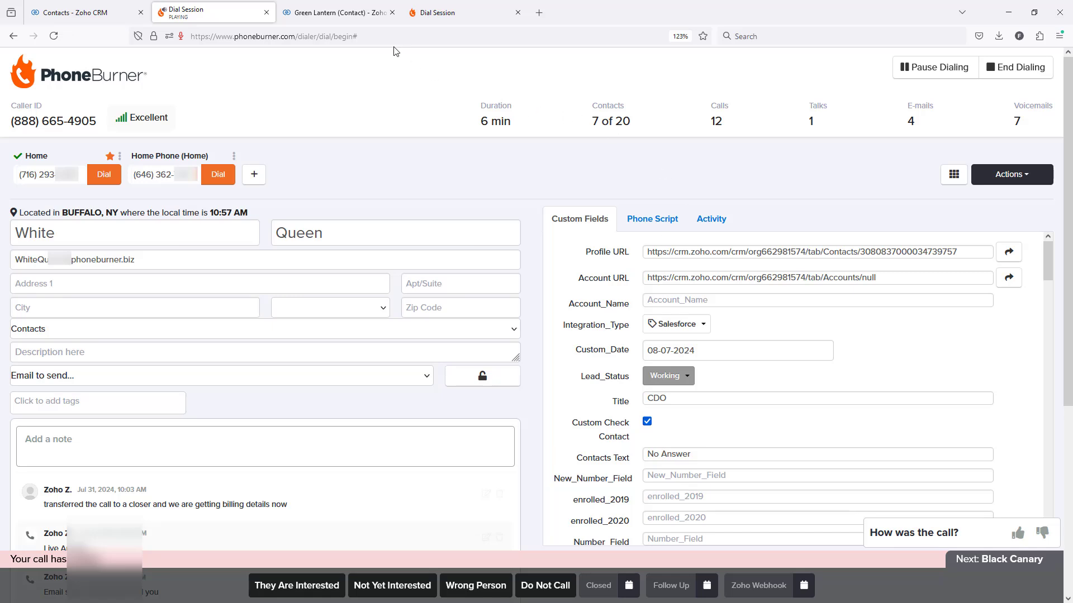
# Reload the sixth contact's Zoho CRM record and examine its PhoneBurner call details, custom fields and notes.
pyautogui.click(355, 14)
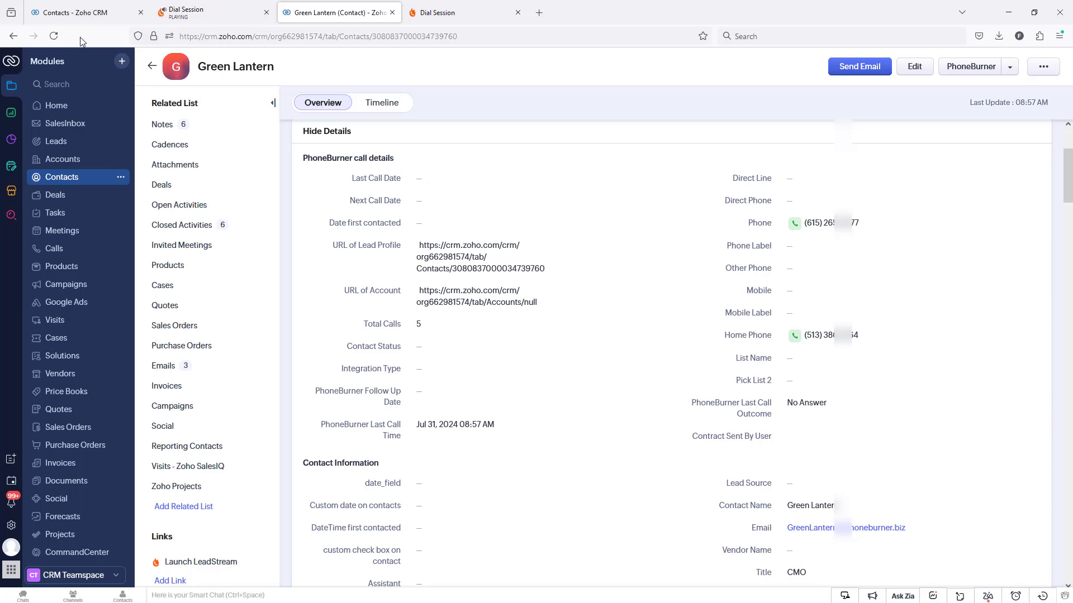
pyautogui.click(54, 35)
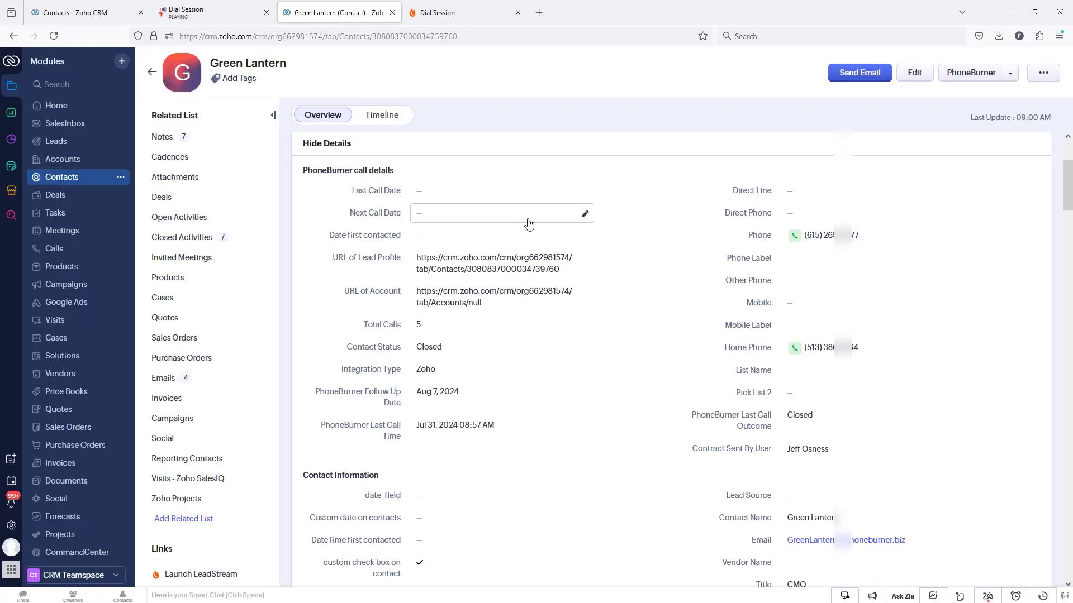
pyautogui.scroll(-3, 529, 219)
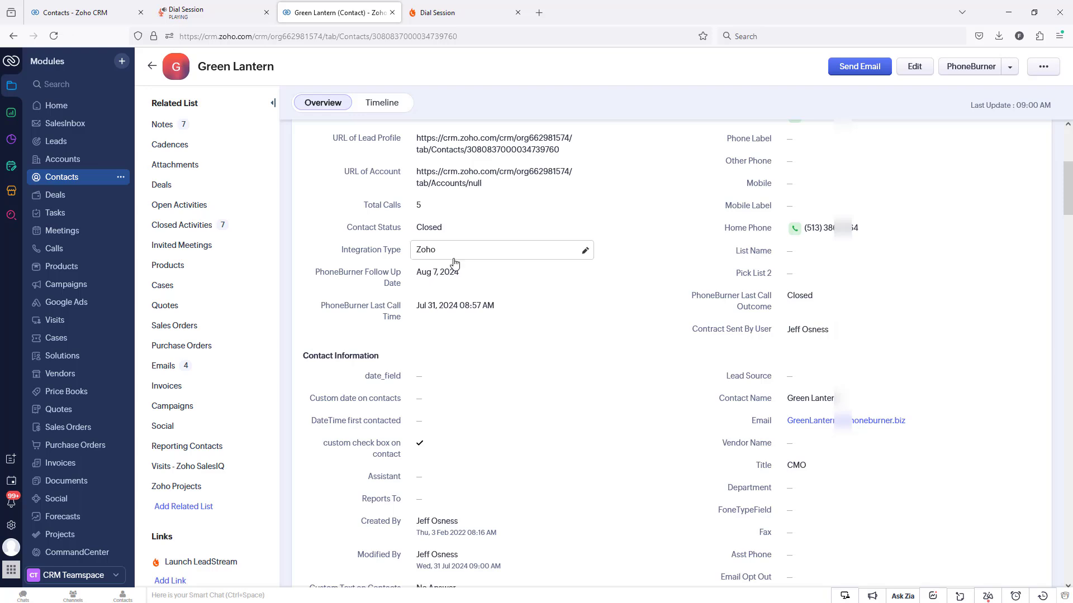
pyautogui.scroll(-1, 472, 271)
pyautogui.scroll(-2, 472, 270)
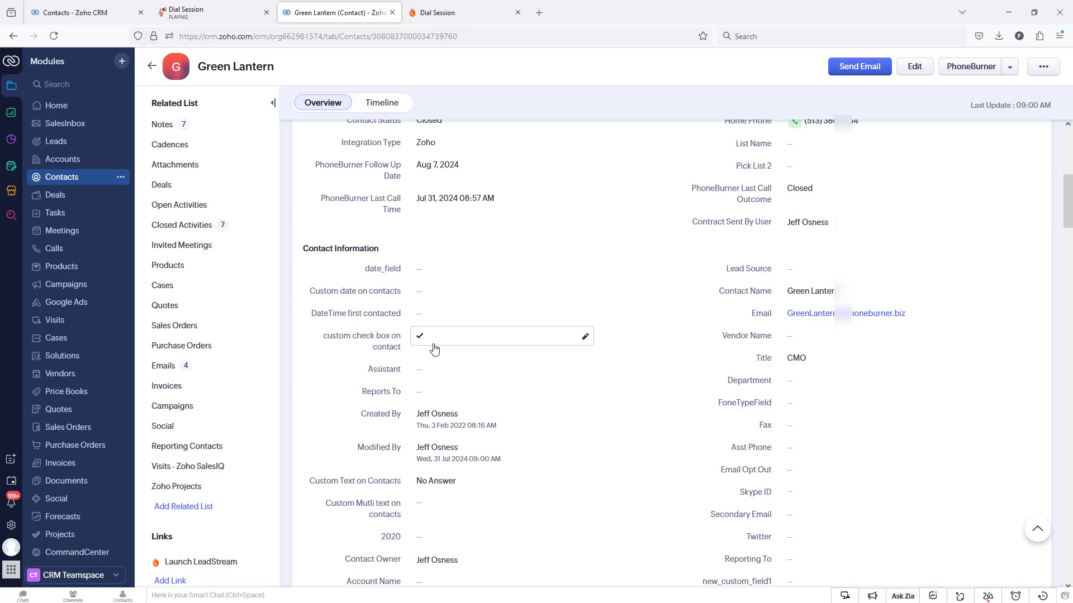
pyautogui.scroll(-7, 546, 354)
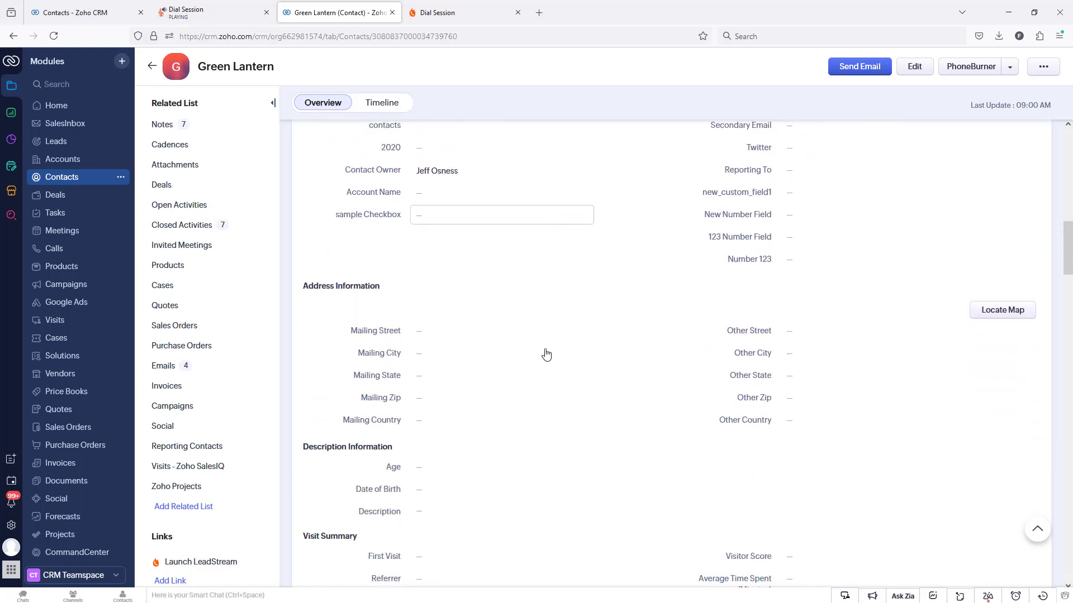
pyautogui.scroll(-7, 559, 355)
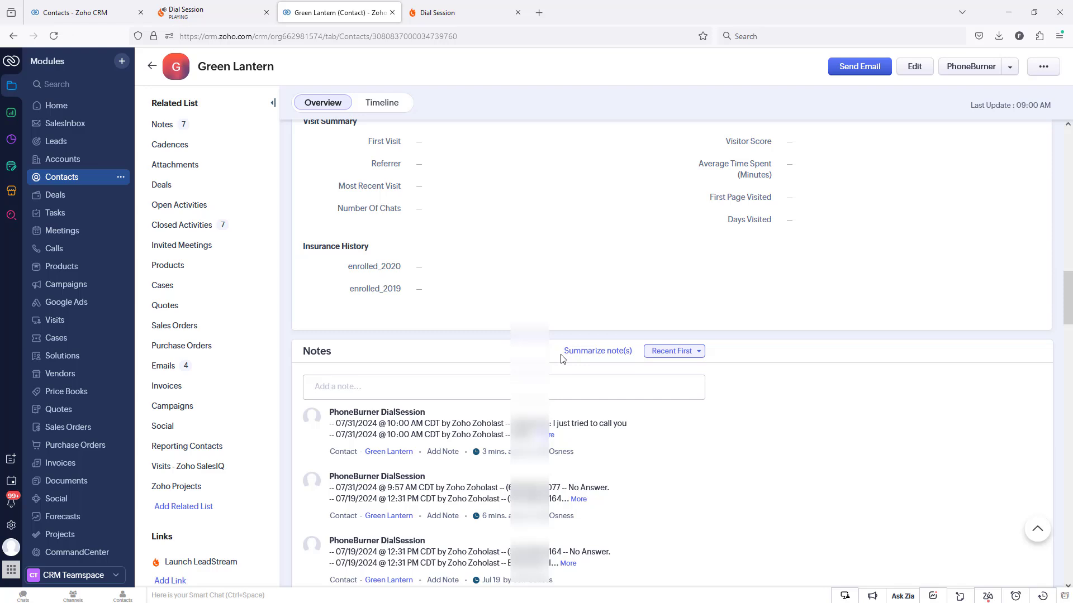
# Expand the most recent PhoneBurner DialSession note on the contact to read its full call history.
pyautogui.scroll(-2, 562, 358)
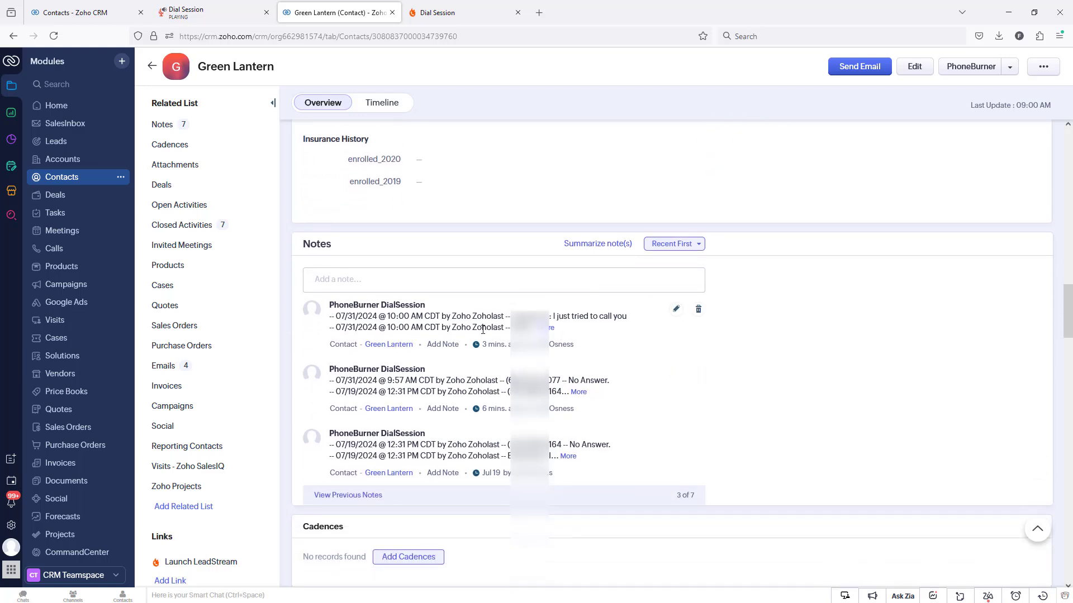
pyautogui.click(549, 333)
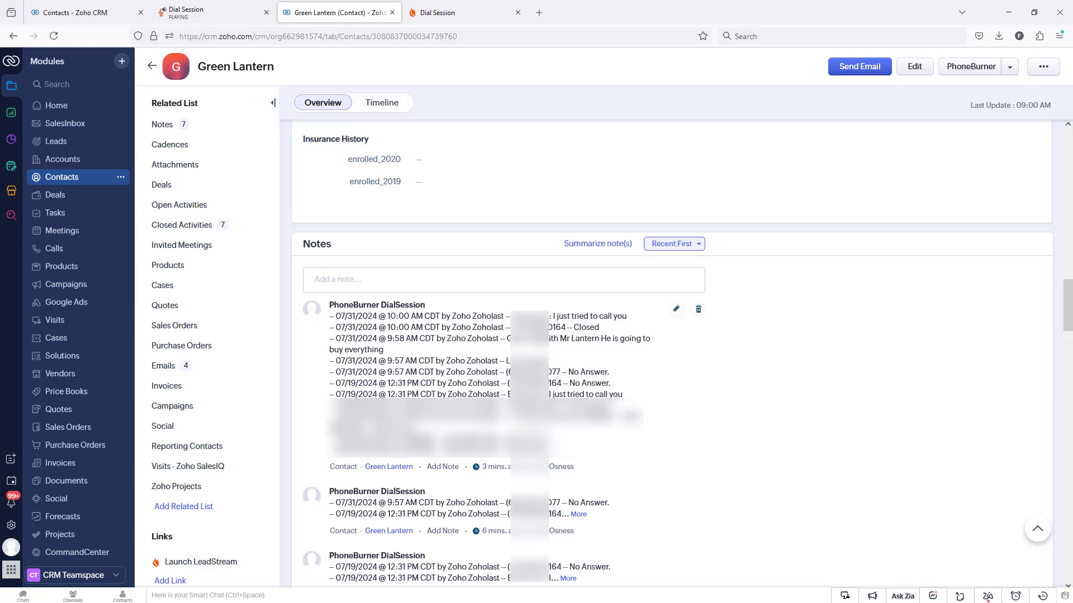
# Open the newest closed call, the one with result Closed, and play a few seconds of its voice recording before pausing it.
pyautogui.scroll(-15, 625, 349)
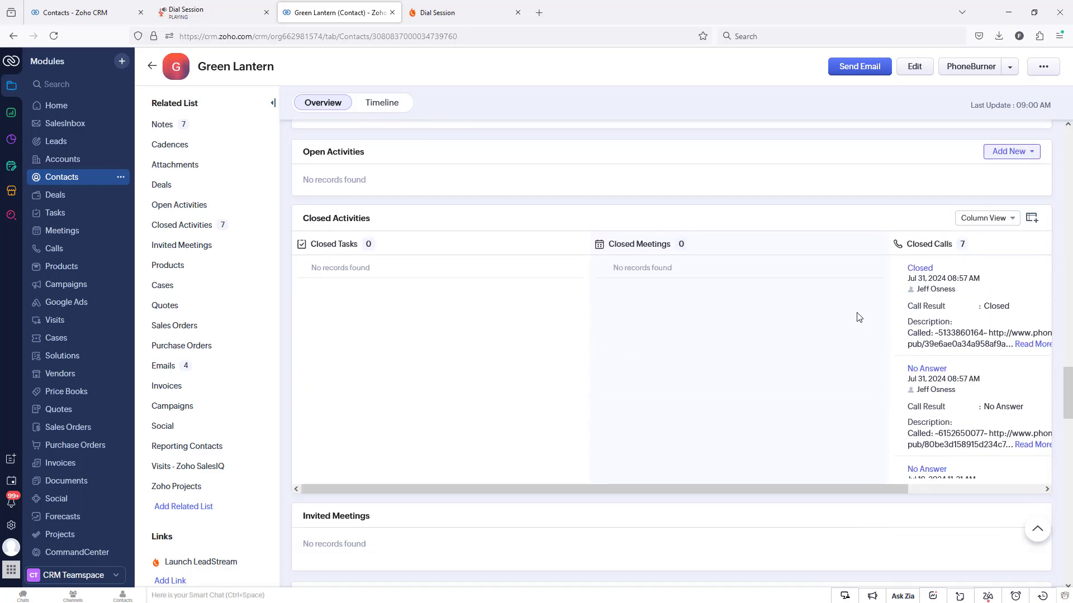
pyautogui.click(927, 272)
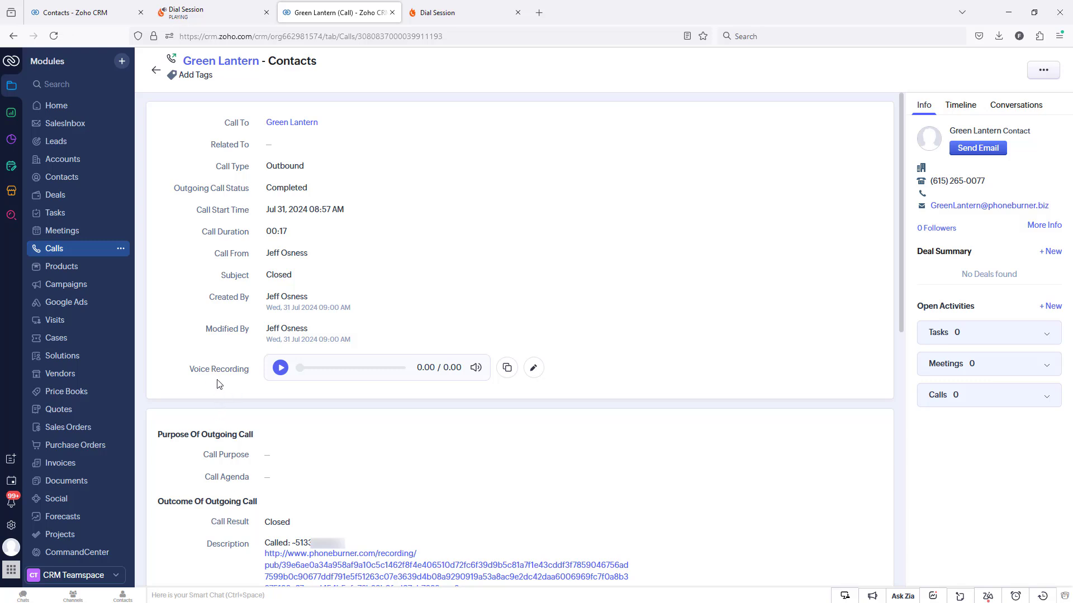
pyautogui.click(281, 369)
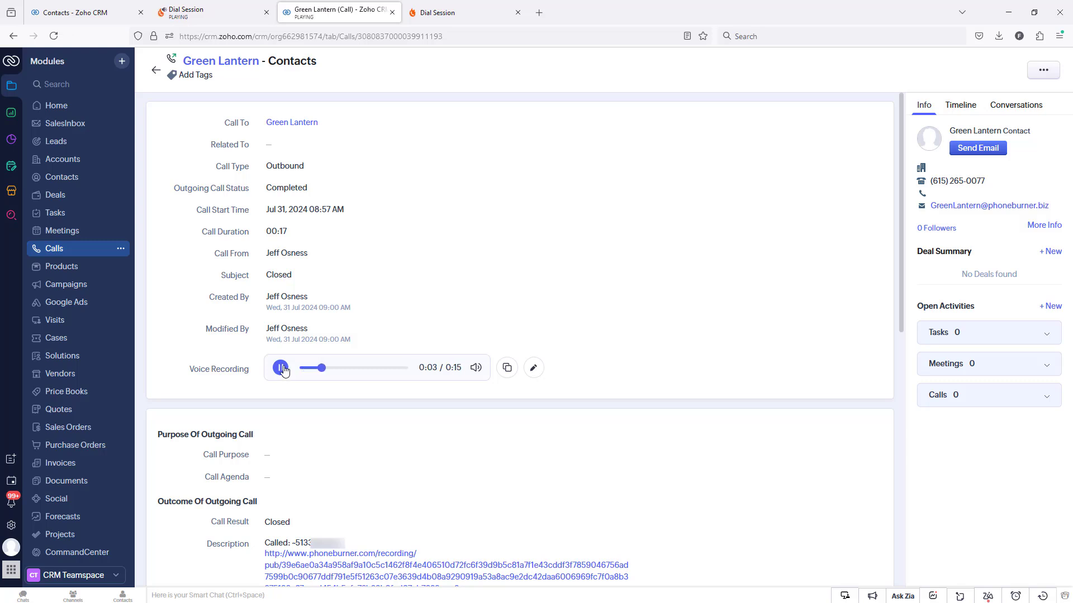
pyautogui.click(280, 369)
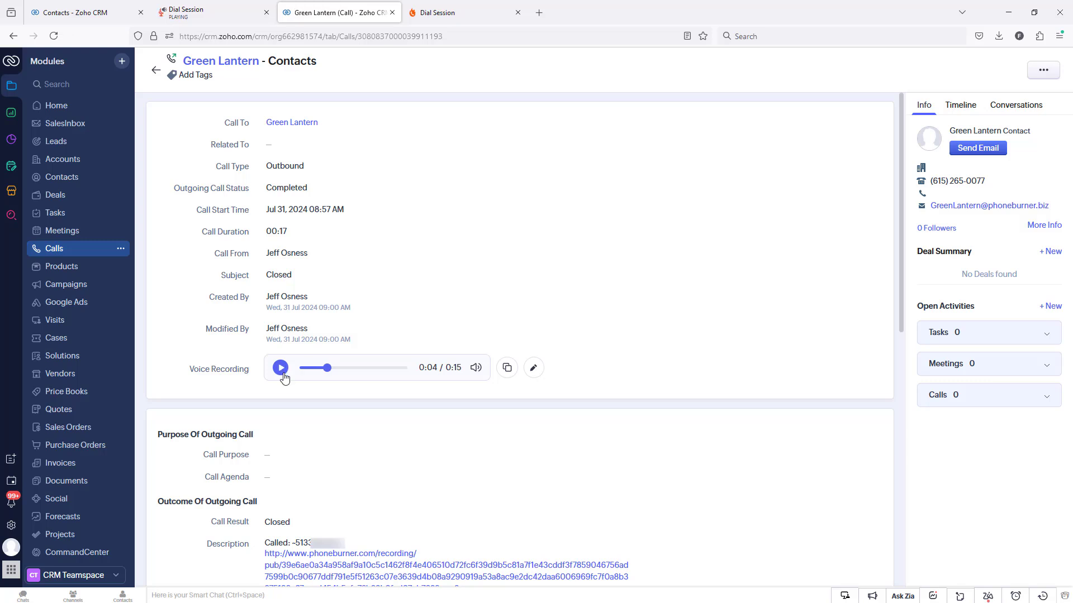